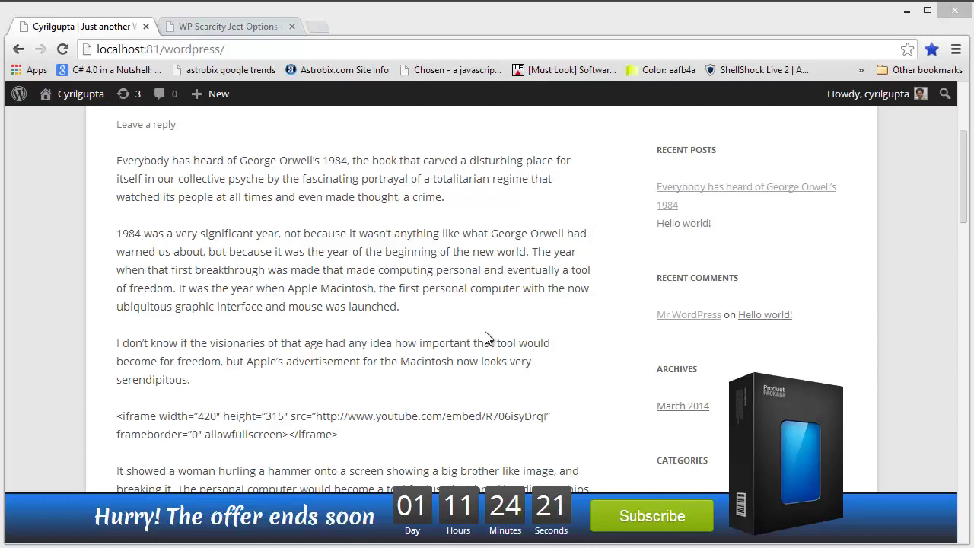
Step: Examine the countdown bar on the blog page, including its catch line, timer, action button and product image
scroll(480, 334, "down", 1)
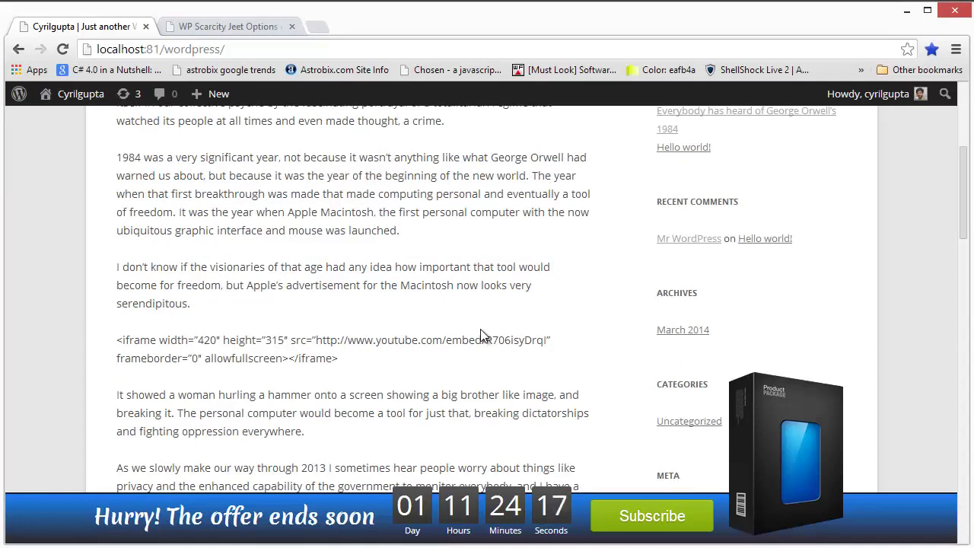
scroll(480, 334, "down", 1)
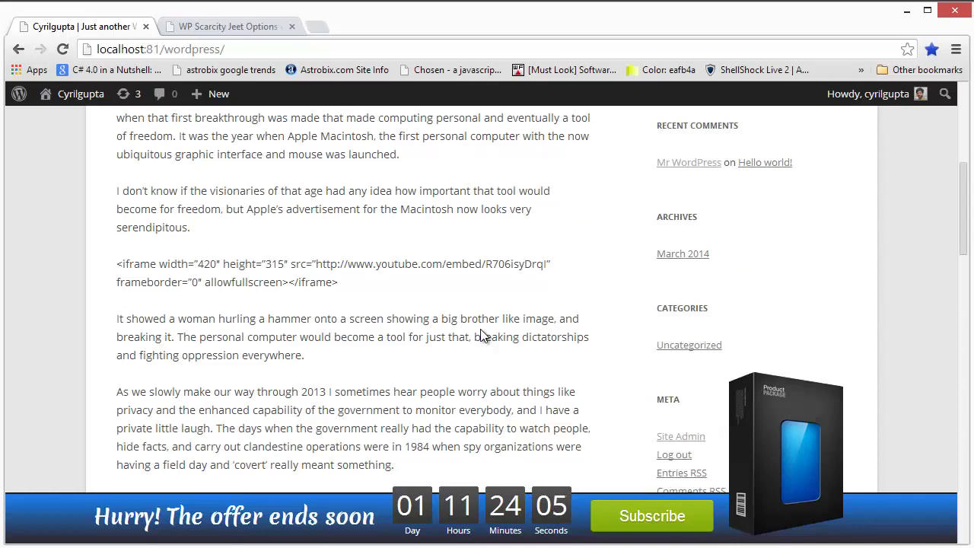
scroll(492, 257, "down", 1)
scroll(493, 257, "down", 1)
scroll(491, 257, "down", 1)
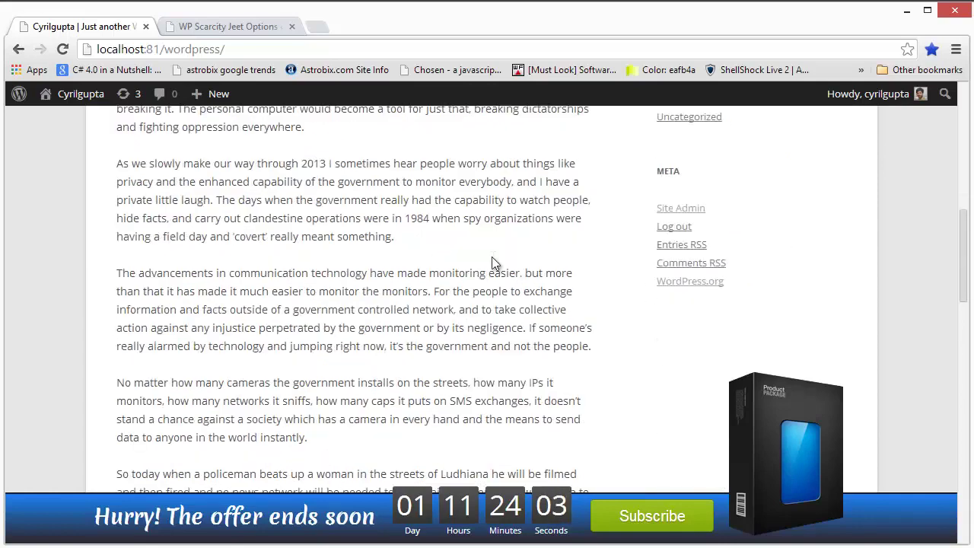
scroll(491, 256, "down", 1)
scroll(493, 257, "down", 1)
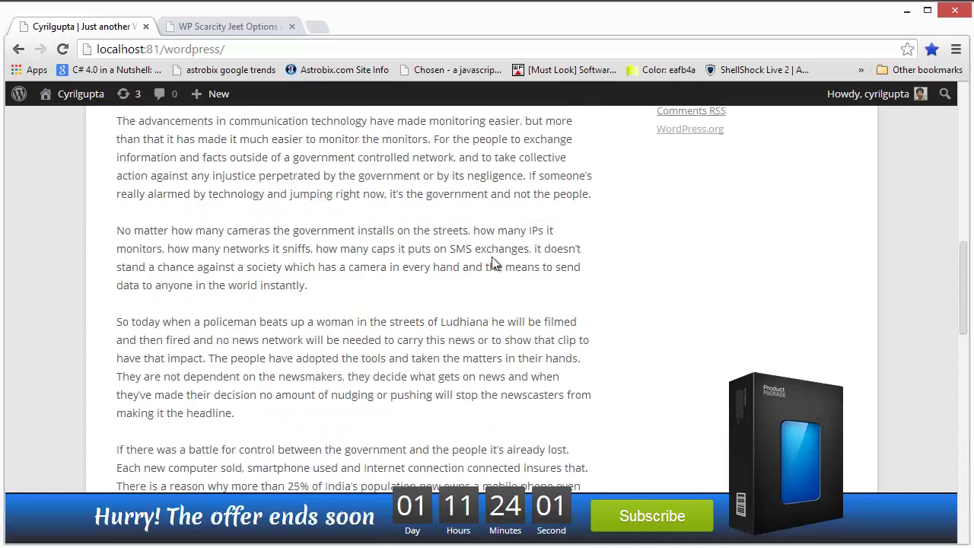
scroll(492, 258, "down", 1)
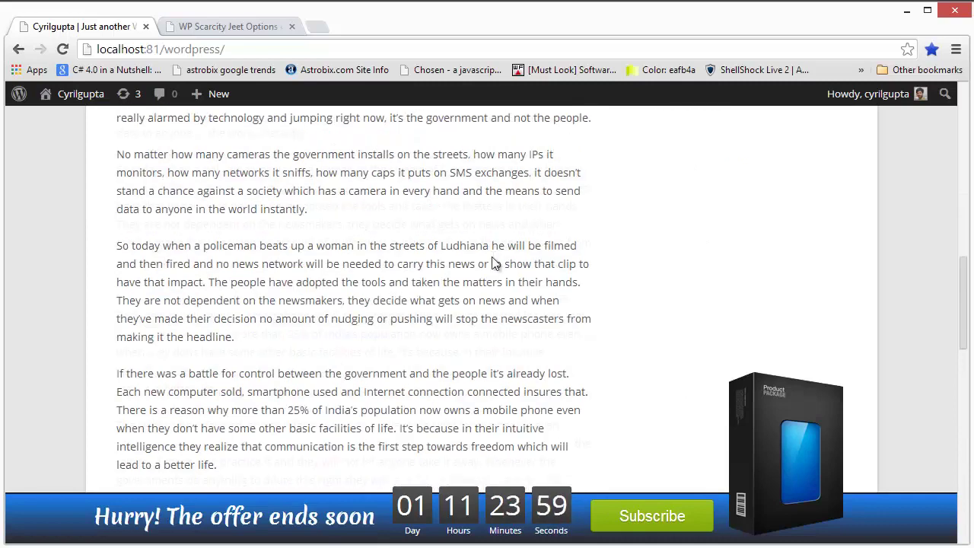
scroll(493, 257, "down", 2)
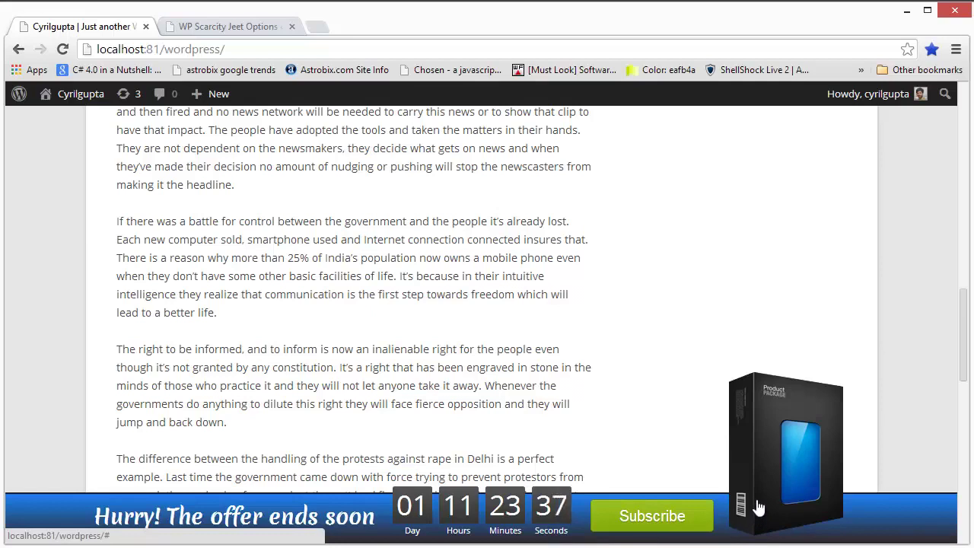
scroll(587, 456, "up", 2)
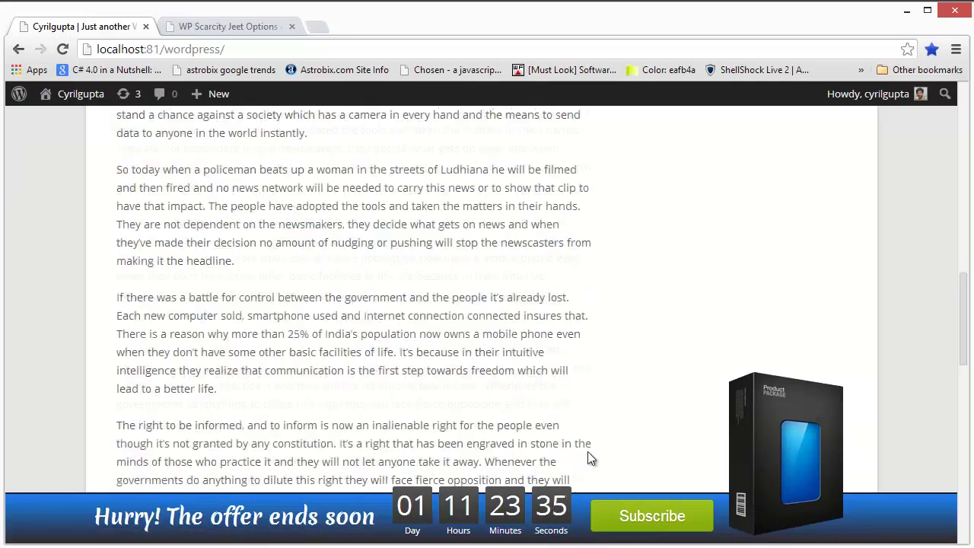
scroll(588, 453, "up", 1)
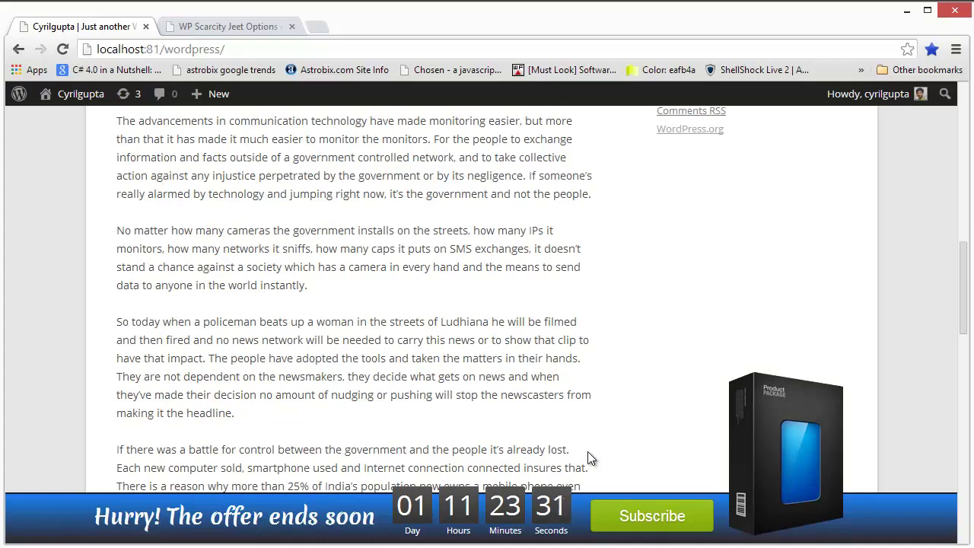
scroll(589, 454, "up", 1)
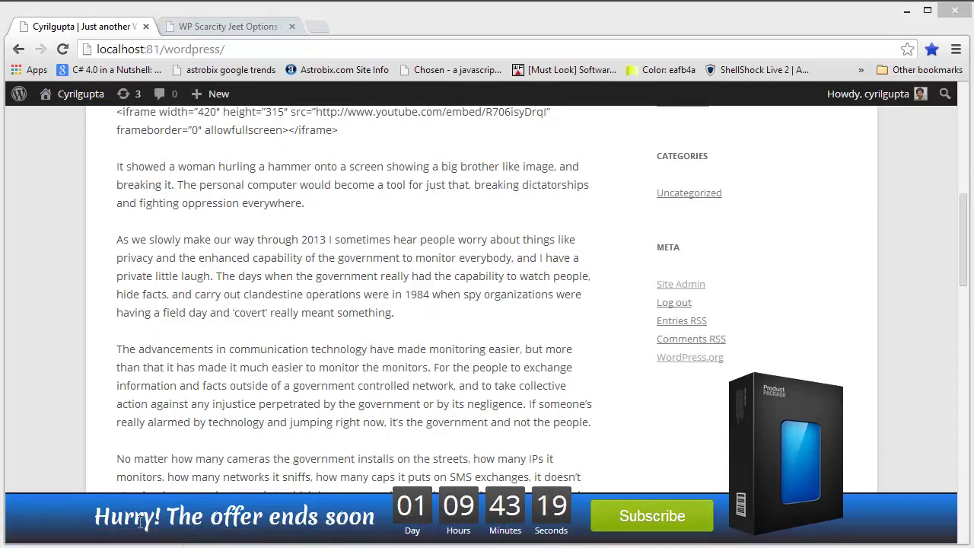
left_click_drag(149, 524, 339, 523)
left_click(339, 524)
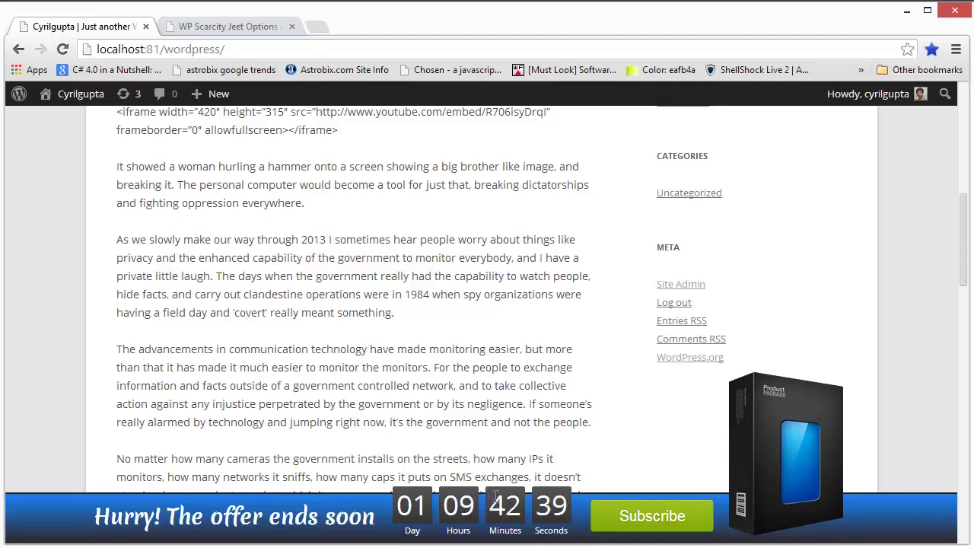
Step: On the WP Scarcity Jeet options page, set Apply To to "shortcode only" and highlight the [wp_scarcity_jeet] shortcode
left_click(271, 36)
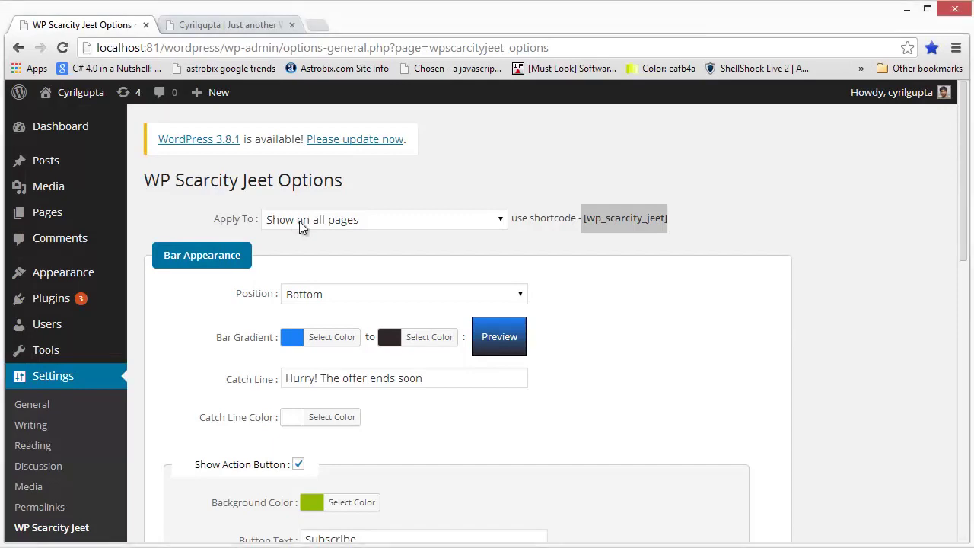
left_click(299, 221)
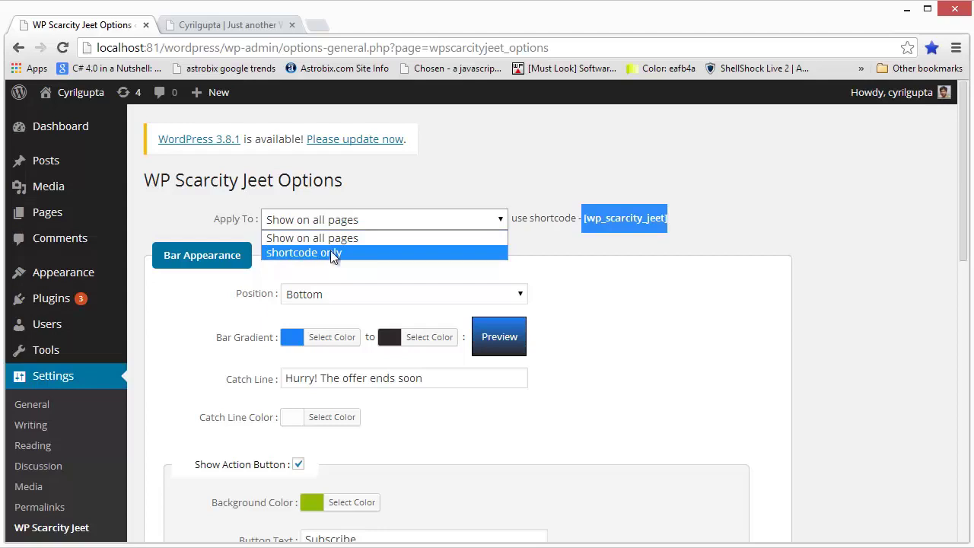
left_click(330, 253)
left_click(542, 256)
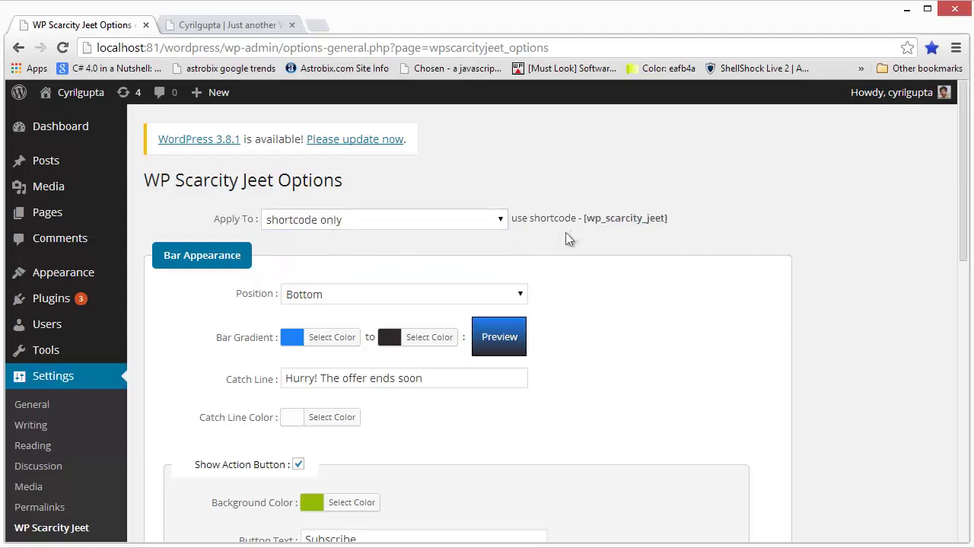
left_click_drag(585, 216, 676, 220)
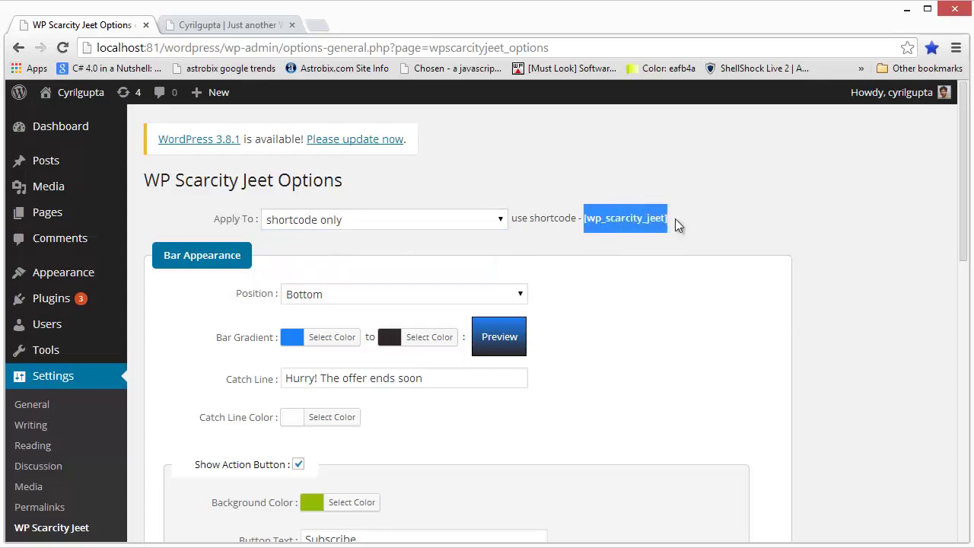
left_click(679, 259)
Step: View the countdown bar on the blog page and return to the plugin's options
left_click(213, 25)
scroll(445, 458, "down", 3)
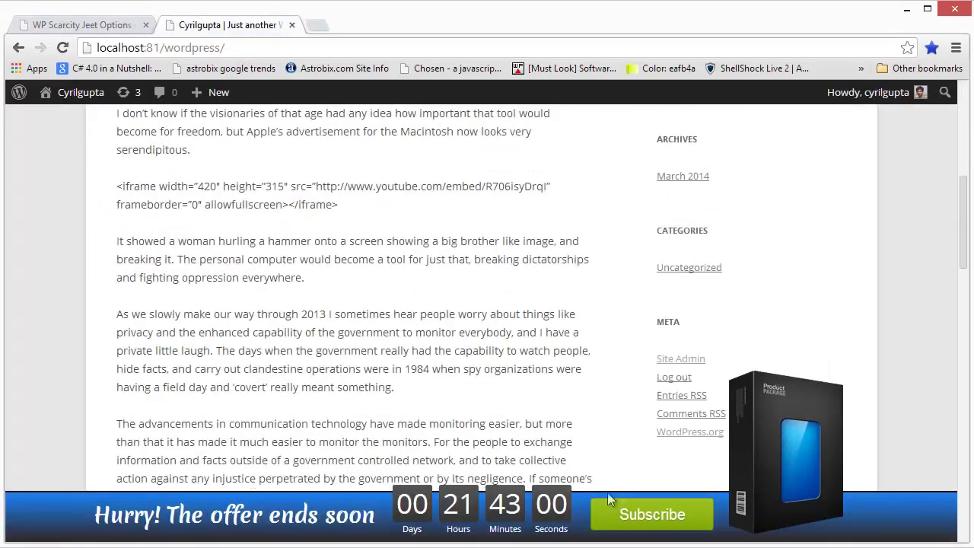
scroll(343, 365, "up", 3)
left_click(93, 30)
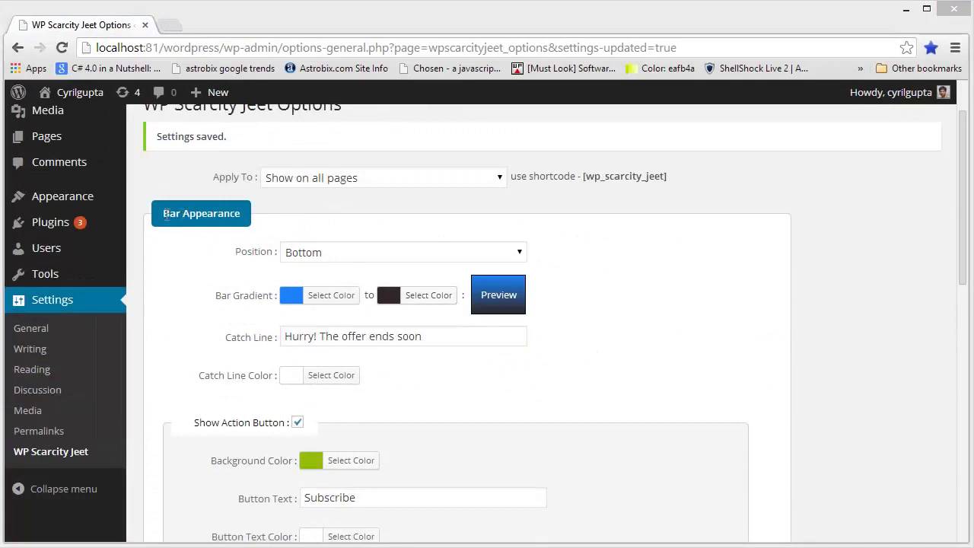
Step: Choose Bottom as the bar's position and compare the Bar Appearance settings with the bar on the blog page
scroll(712, 324, "down", 10)
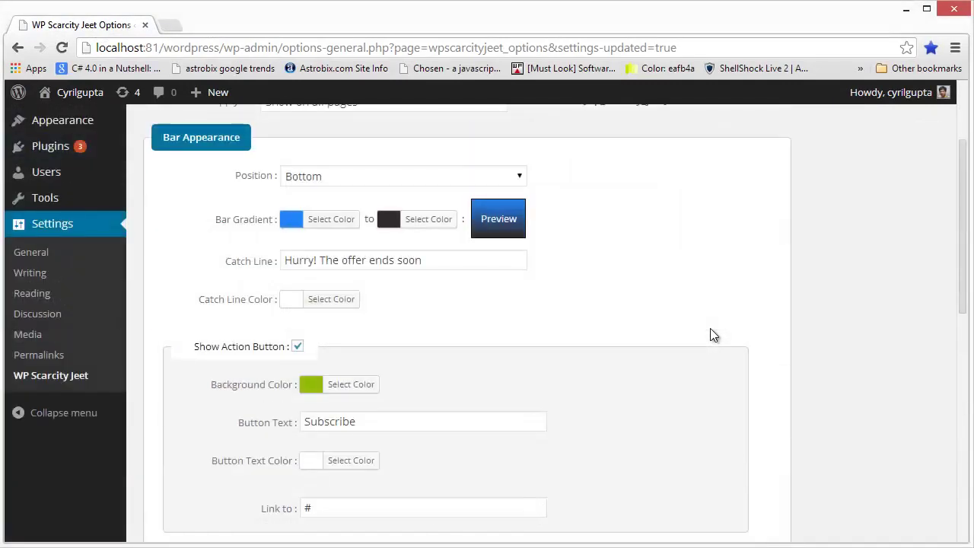
scroll(532, 332, "up", 2)
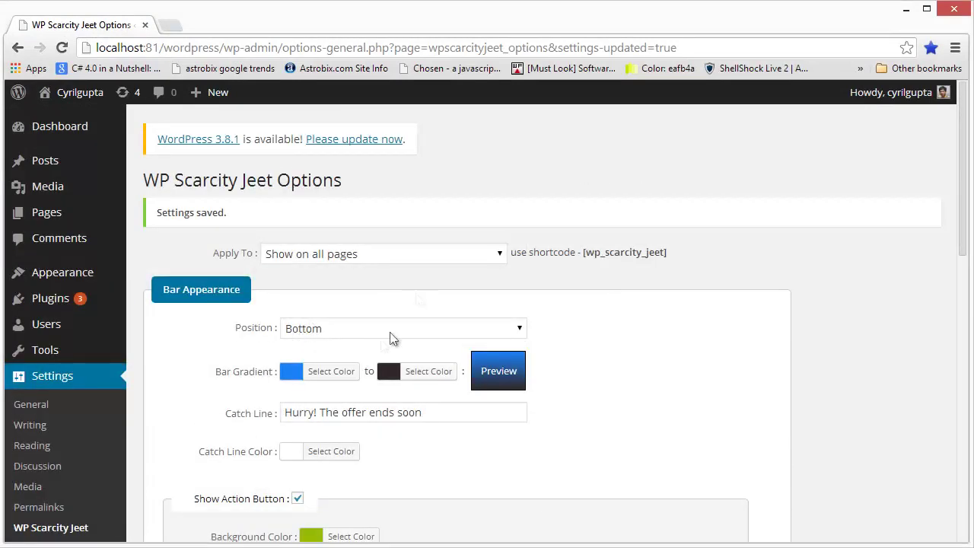
left_click(333, 331)
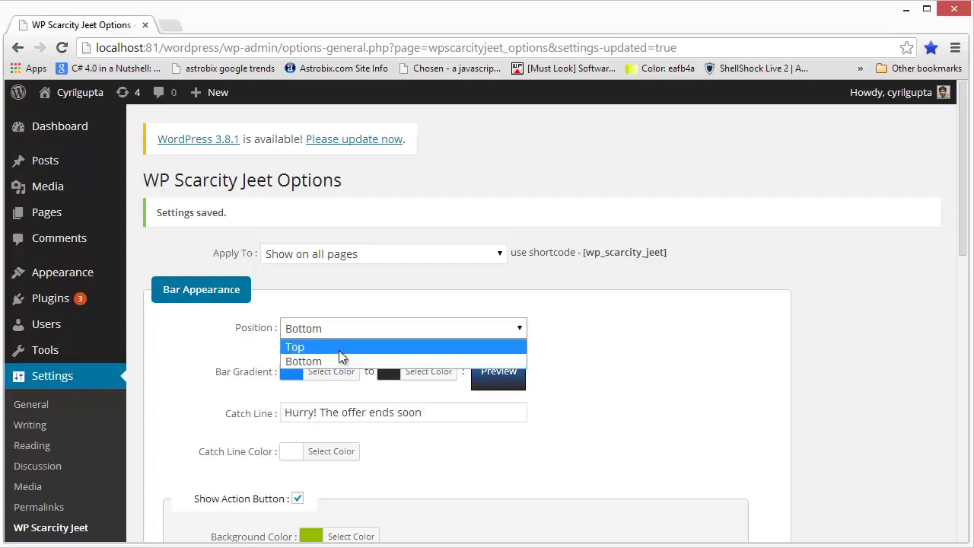
left_click(337, 360)
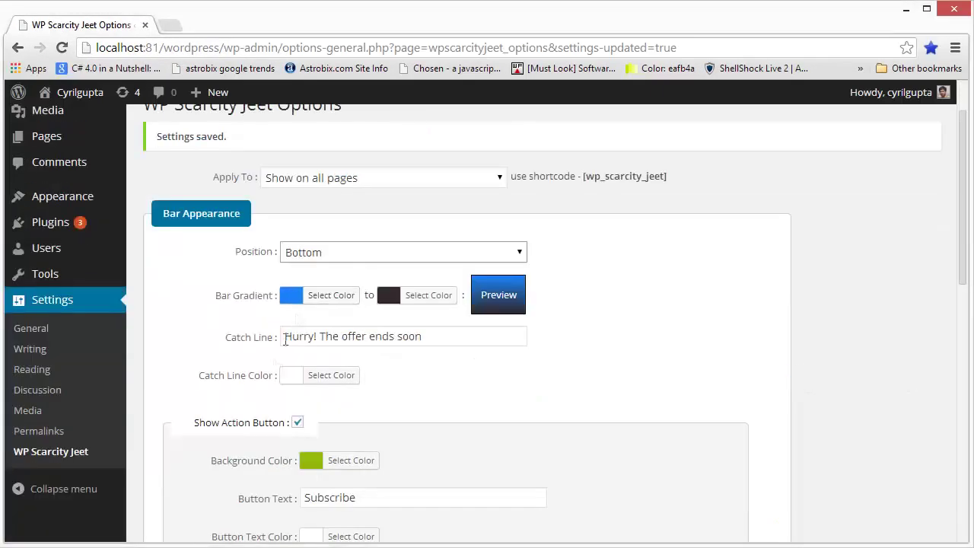
left_click(486, 304)
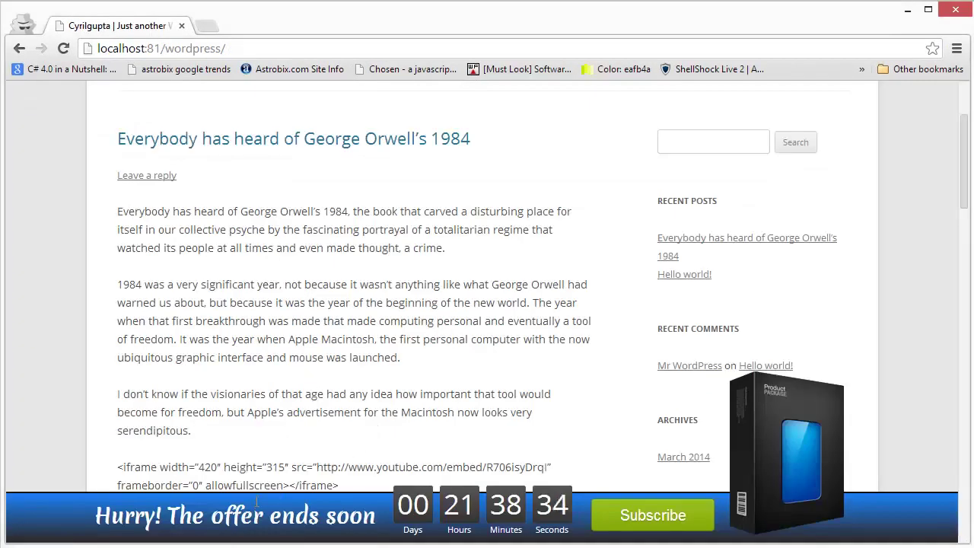
key("ctrl+w")
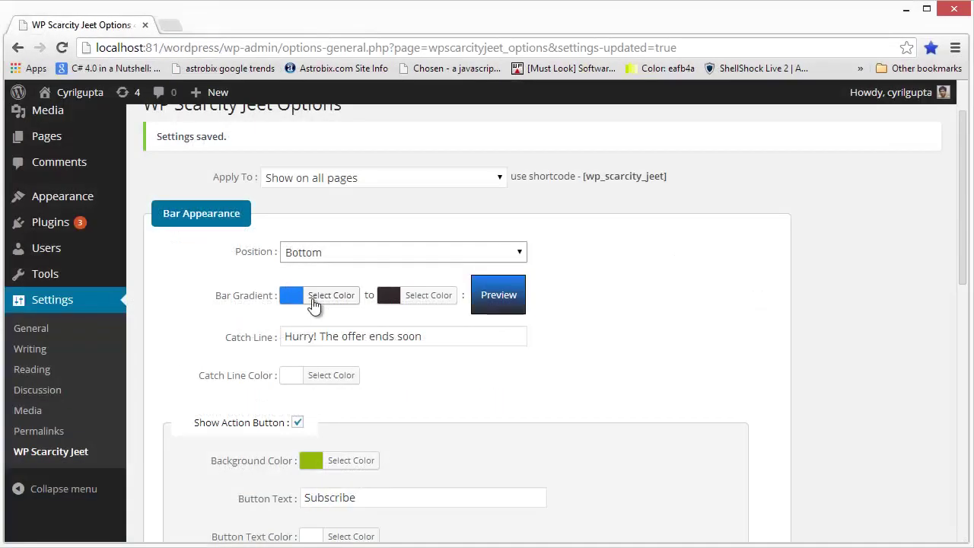
Step: Change the first Bar Gradient color to red and save the plugin settings
left_click(315, 295)
left_click_drag(299, 326, 289, 327)
left_click(641, 378)
scroll(438, 340, "down", 10)
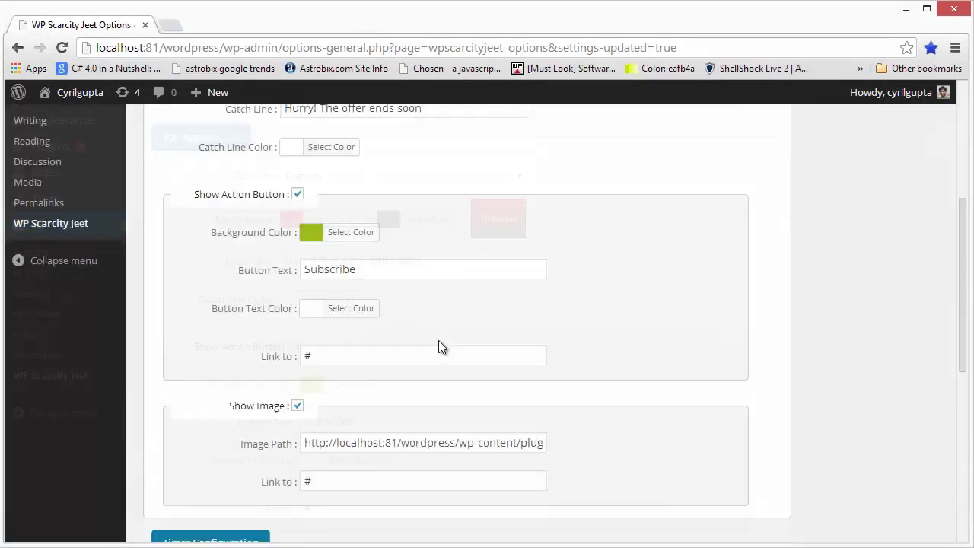
left_click(213, 456)
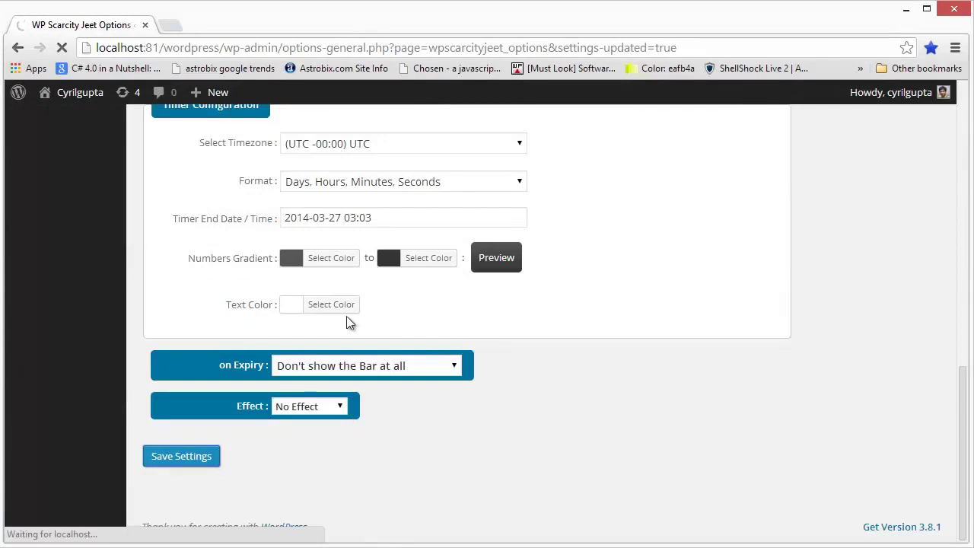
Step: Reload the blog page in the incognito window and compare the bar's gradient with the plugin's color settings
key("alt+Tab")
key("F5")
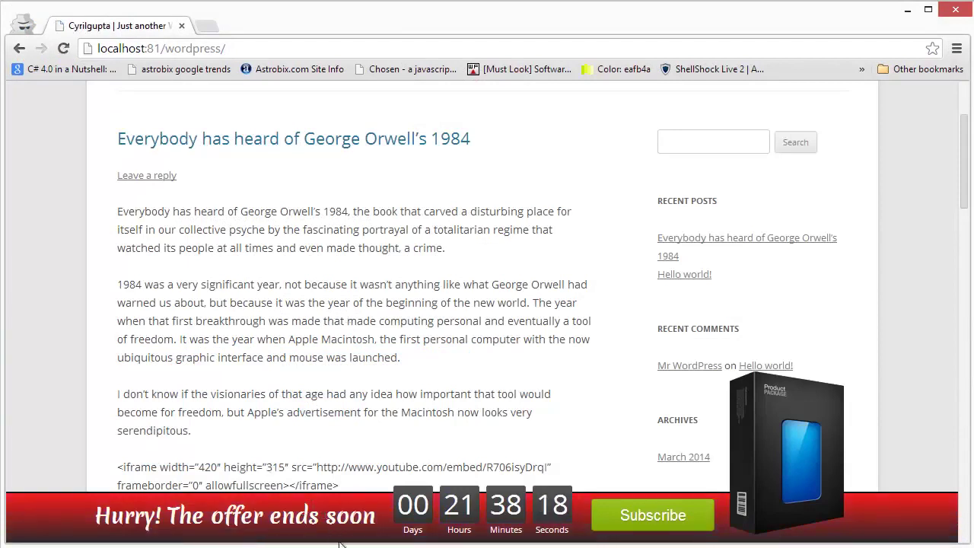
key("alt+Tab")
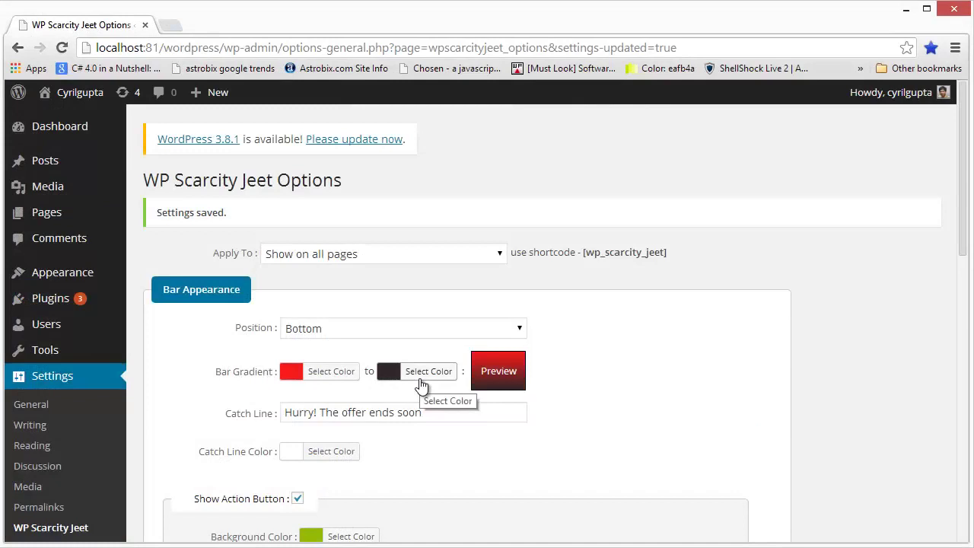
key("alt+Tab")
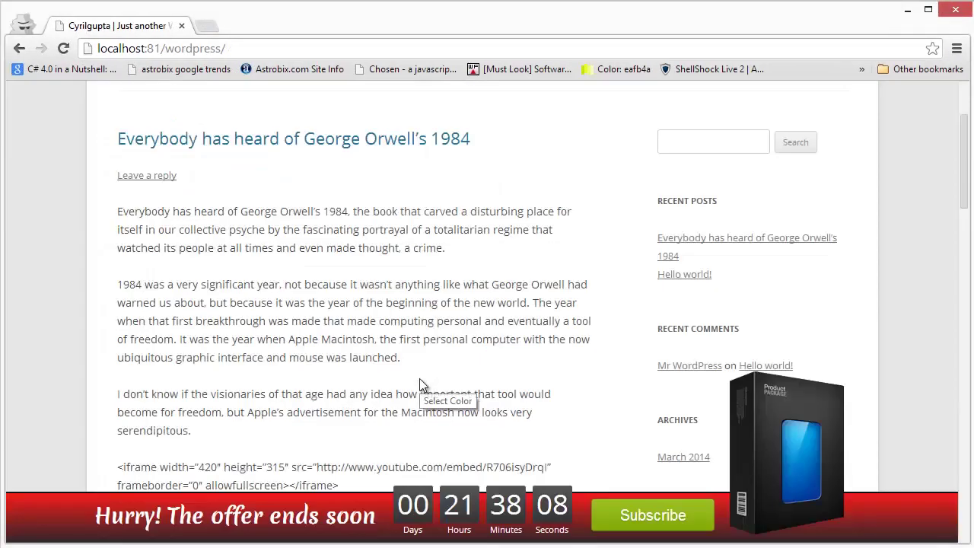
scroll(353, 304, "down", 2)
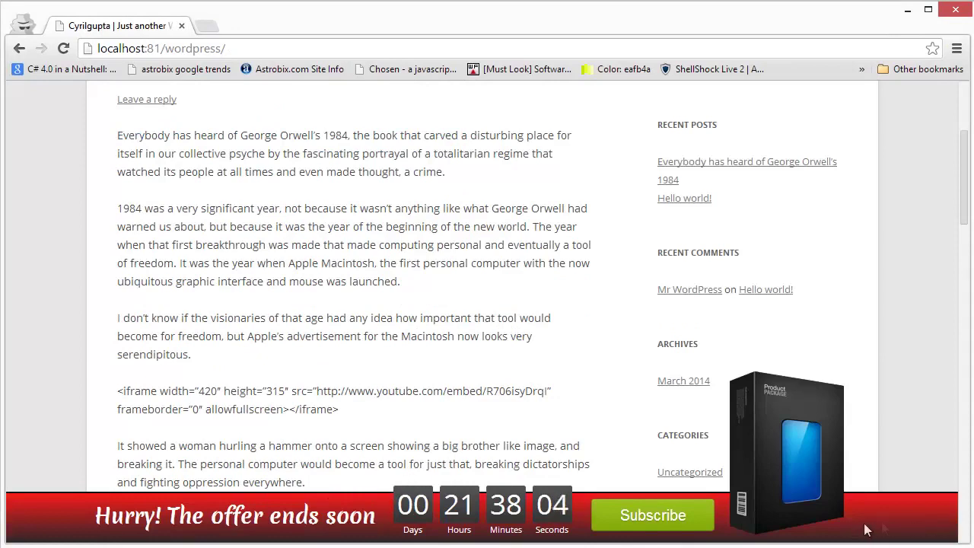
key("alt+Tab")
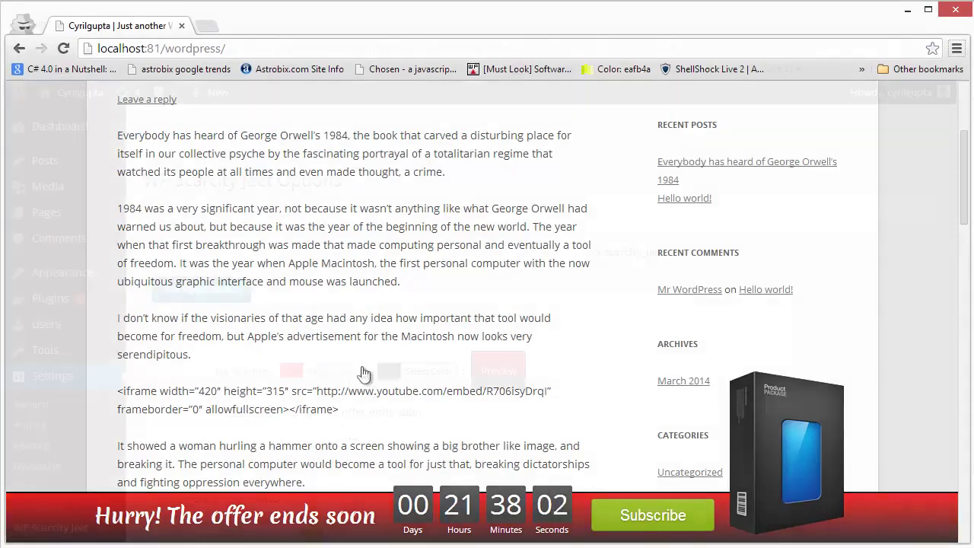
Step: Compare the Catch Line setting with the text shown on the blog page's countdown bar
scroll(343, 380, "down", 1)
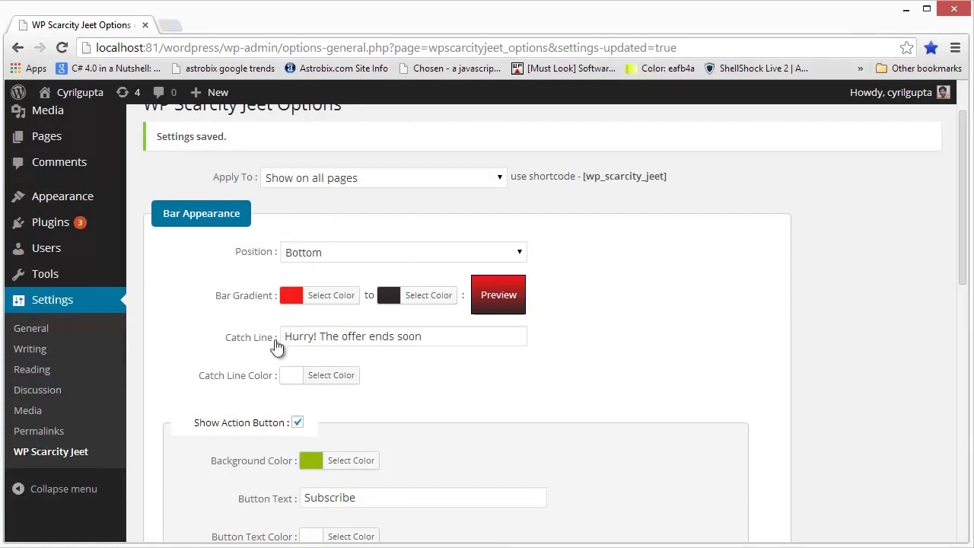
key("alt+Tab")
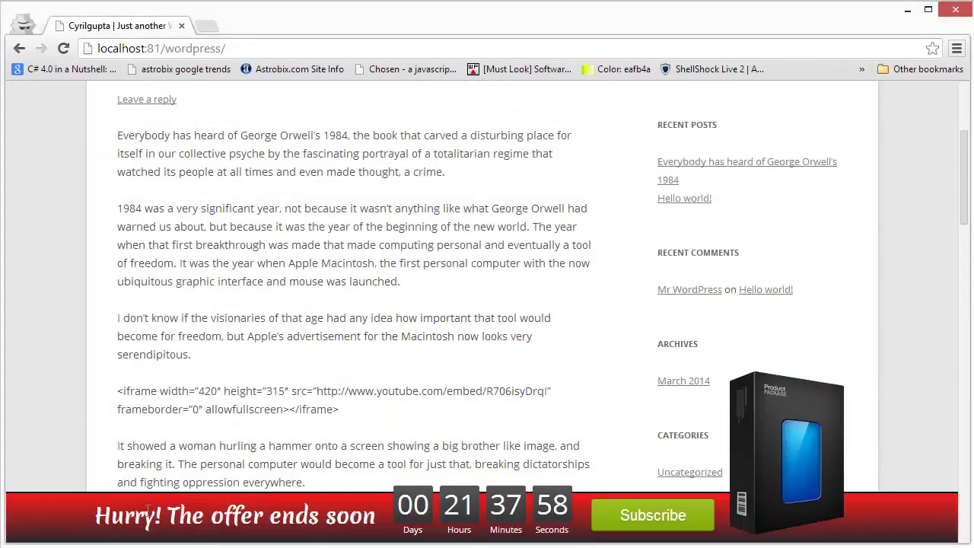
left_click_drag(135, 510, 320, 516)
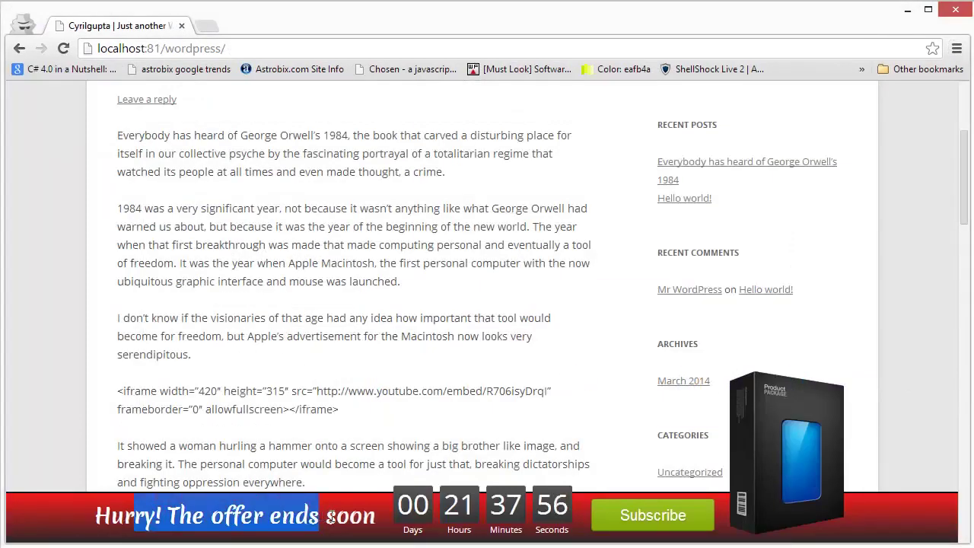
key("alt+Tab")
Step: Change the Catch Line to "The Offer Expires In :" and save the plugin settings
left_click_drag(423, 336, 257, 348)
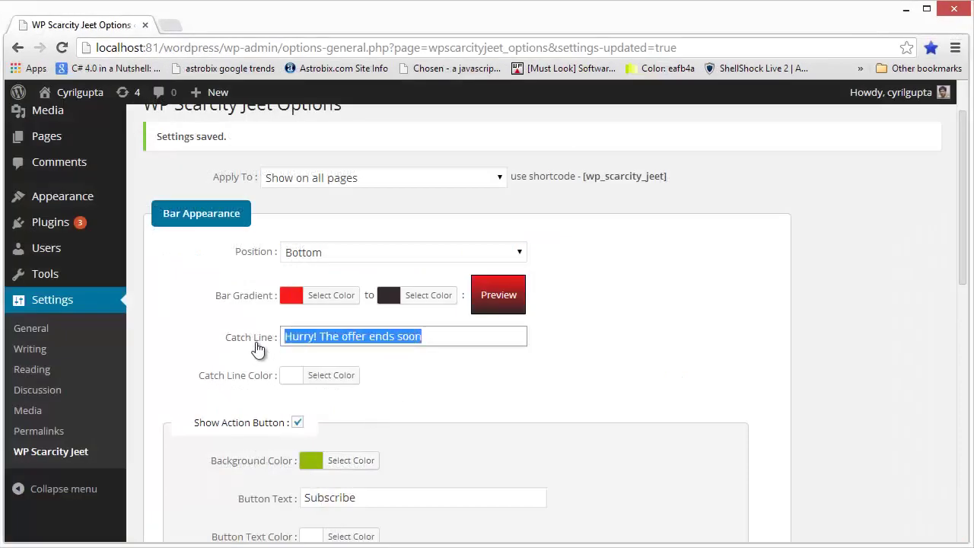
key("BackSpace")
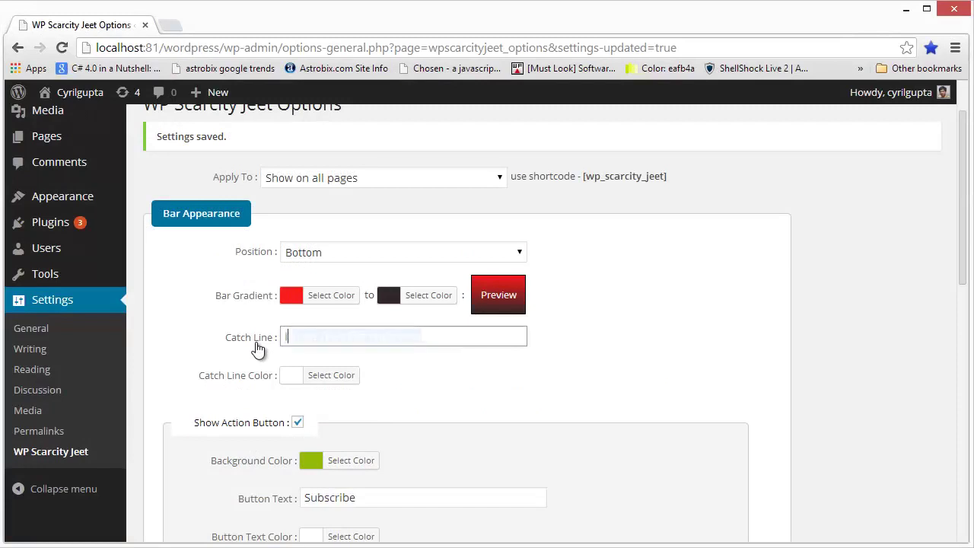
type("IffThe ")
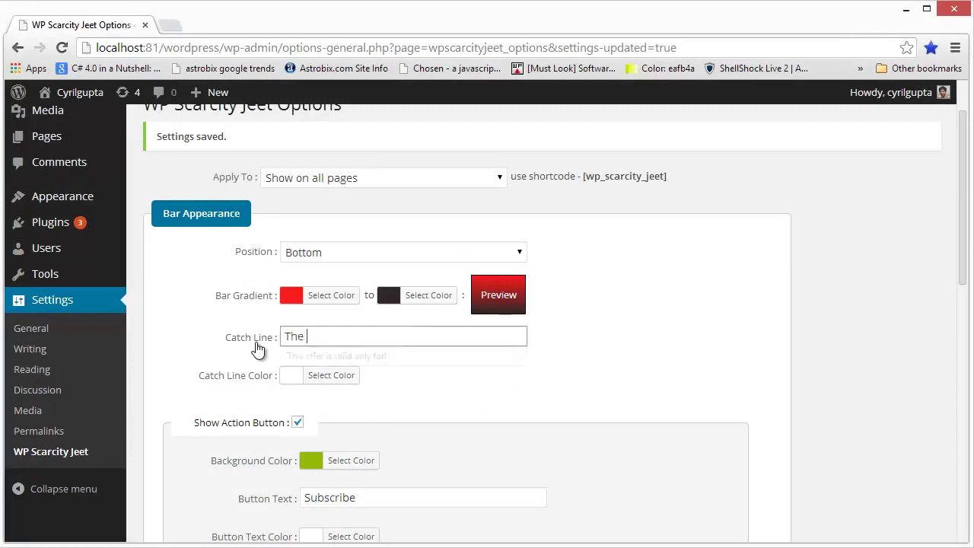
type("Offer Exp")
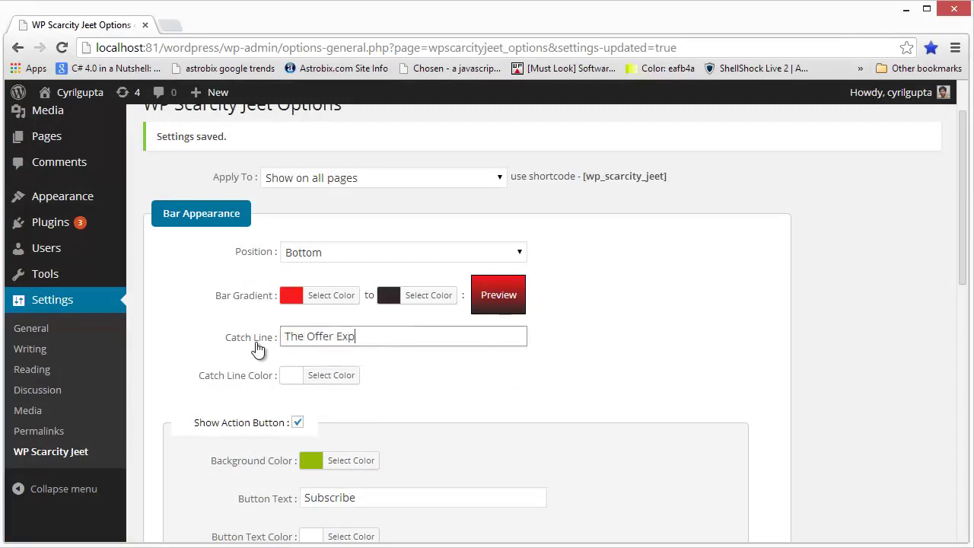
type("ires In :")
scroll(257, 349, "down", 10)
left_click(181, 459)
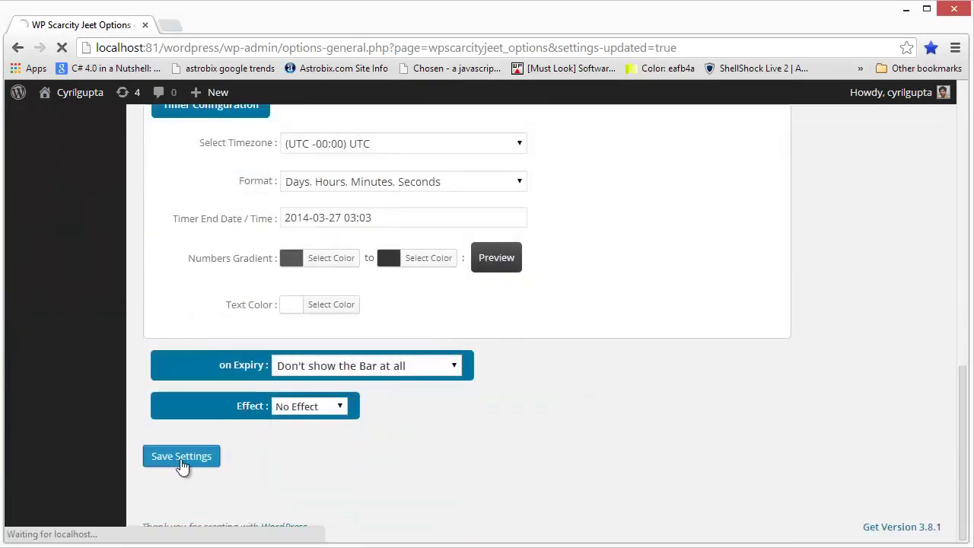
Step: Reload the blog page in the incognito window and check the catch line on the countdown bar
key("alt+Tab")
left_click(231, 426)
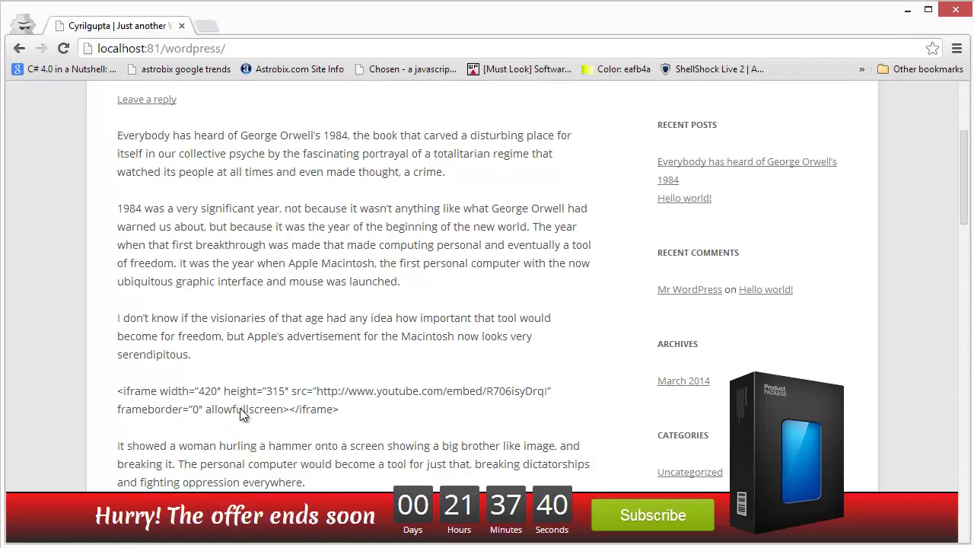
key("F5")
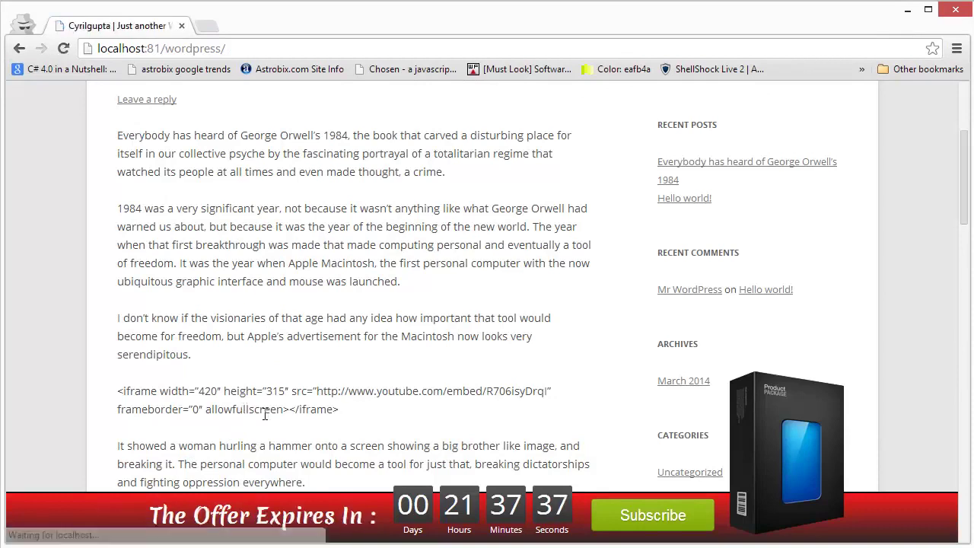
left_click_drag(237, 518, 351, 514)
left_click(375, 336)
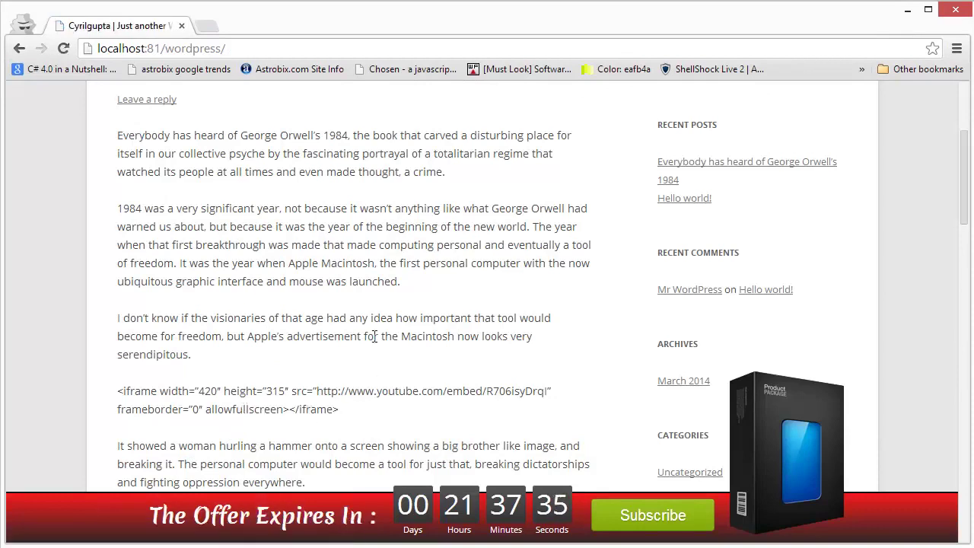
Step: Set the Catch Line Color to yellow in the plugin options and save the settings
key("alt+Tab")
scroll(373, 335, "down", 5)
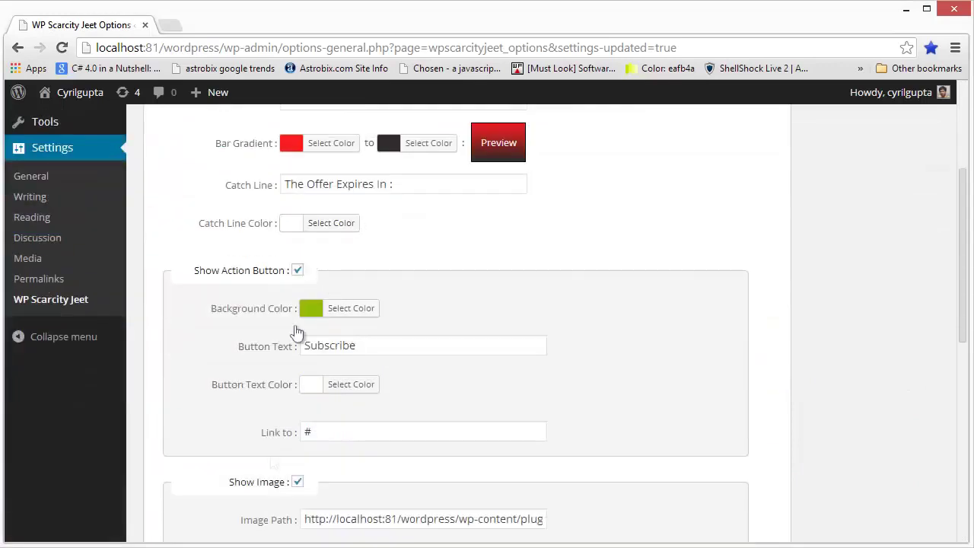
key("alt+Tab")
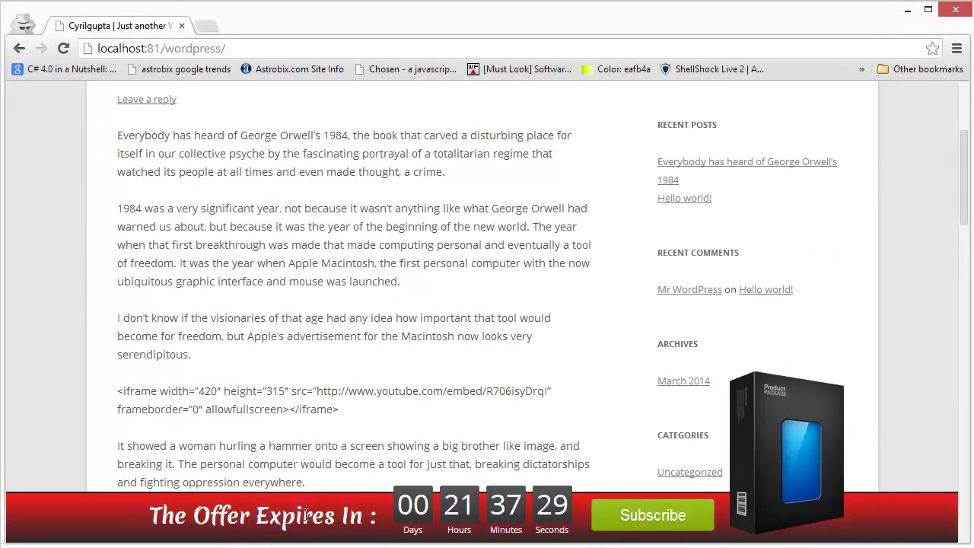
key("alt+Tab")
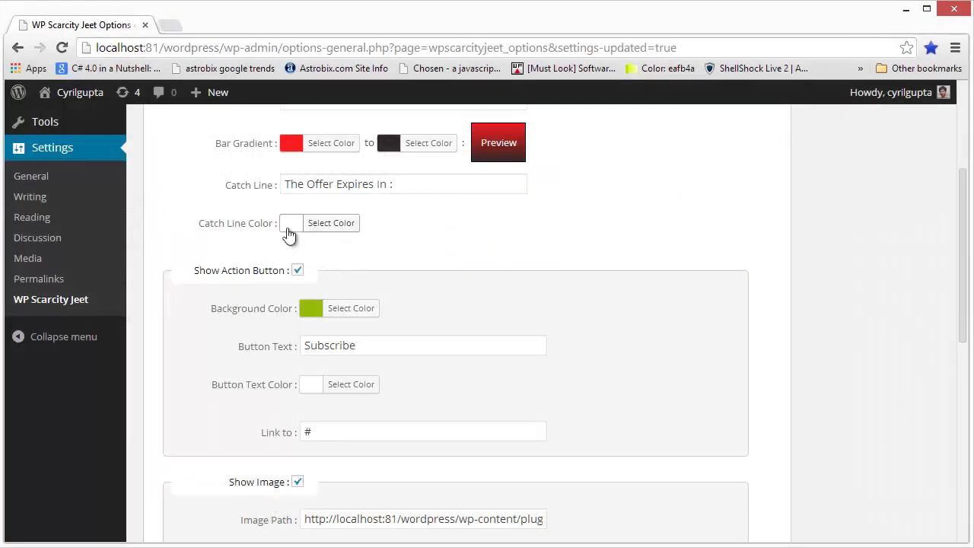
left_click(289, 233)
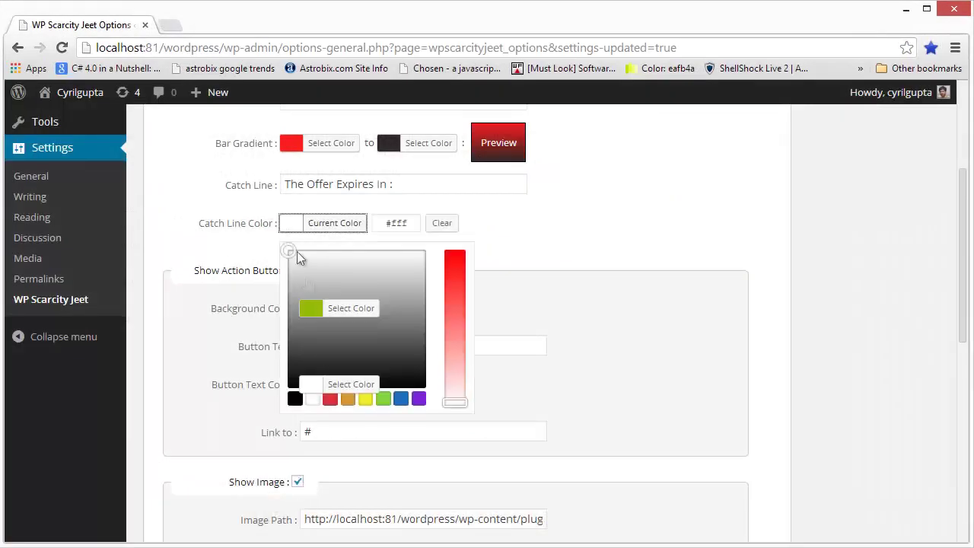
left_click(365, 401)
left_click(754, 332)
scroll(331, 466, "down", 10)
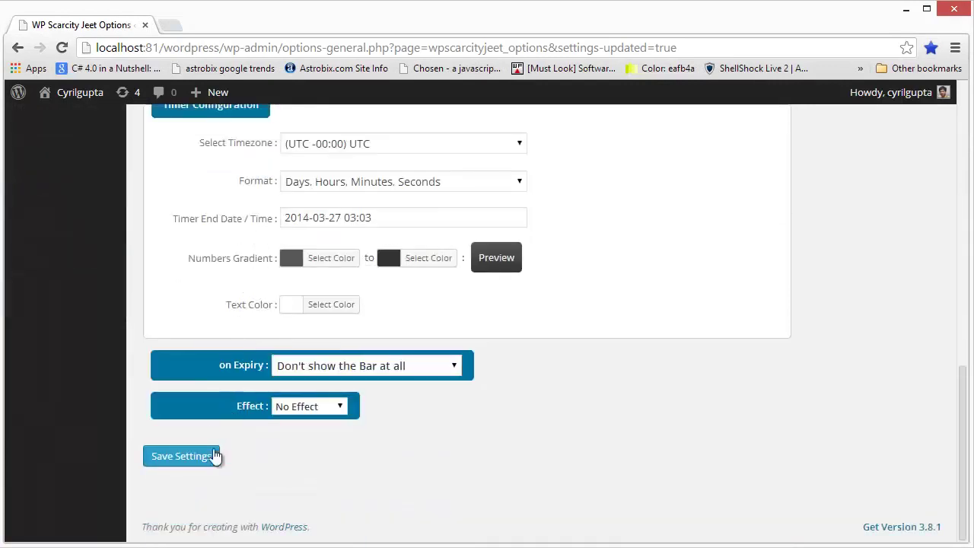
left_click(214, 456)
Step: Reload the blog page to check the catch line's color and compare the bar with the plugin's action button settings
key("alt+Tab")
key("F5")
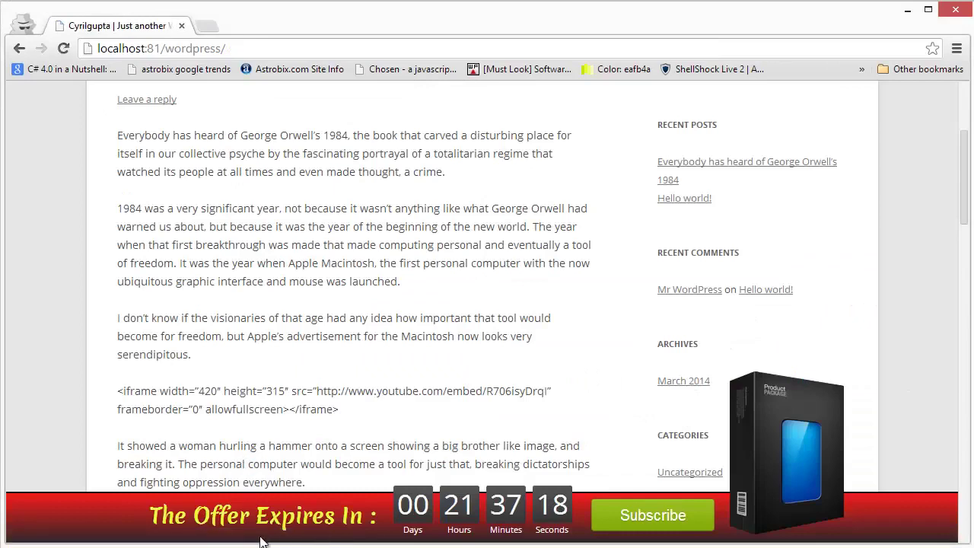
key("alt+Tab")
scroll(387, 437, "down", 3)
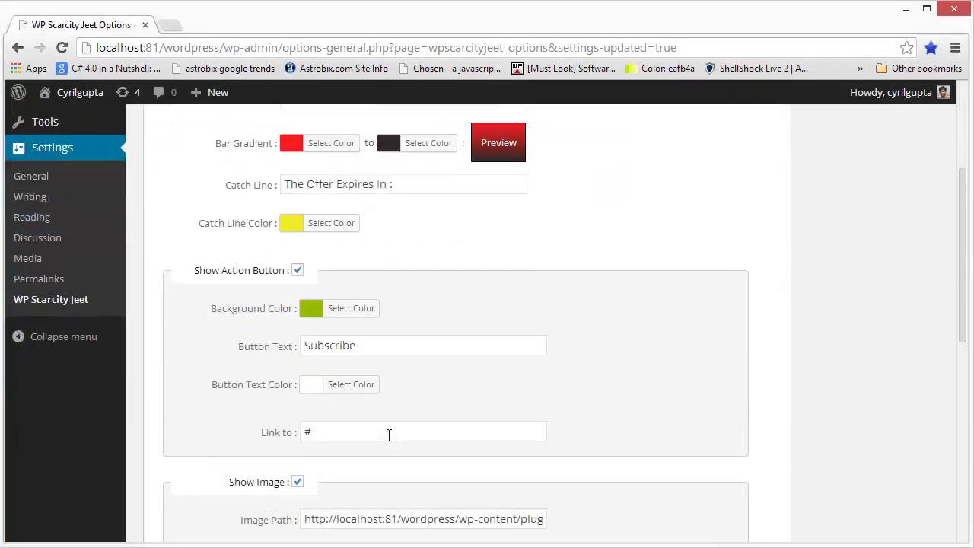
key("alt+Tab")
Step: Turn off Show Action Button, save the plugin settings and reload the blog page
left_click(297, 271)
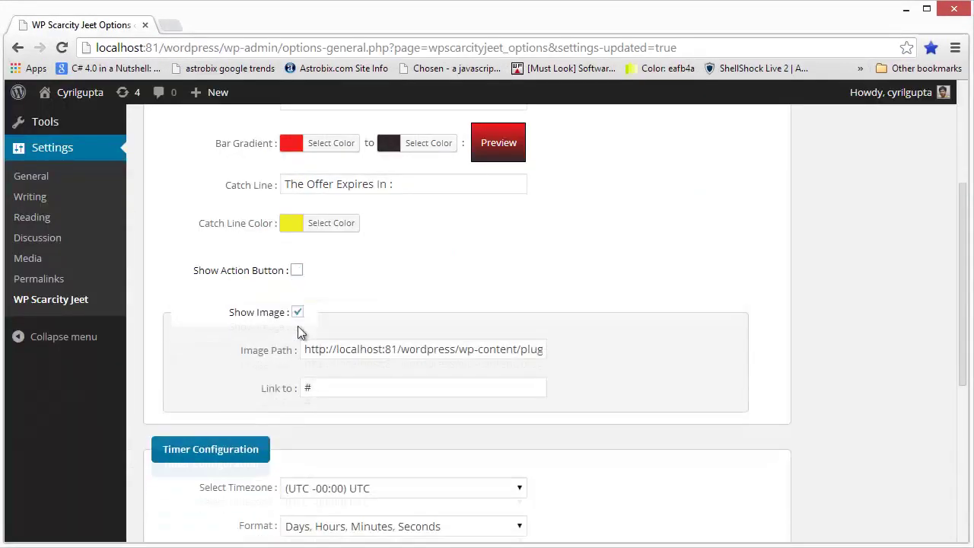
scroll(259, 403, "down", 5)
left_click(181, 456)
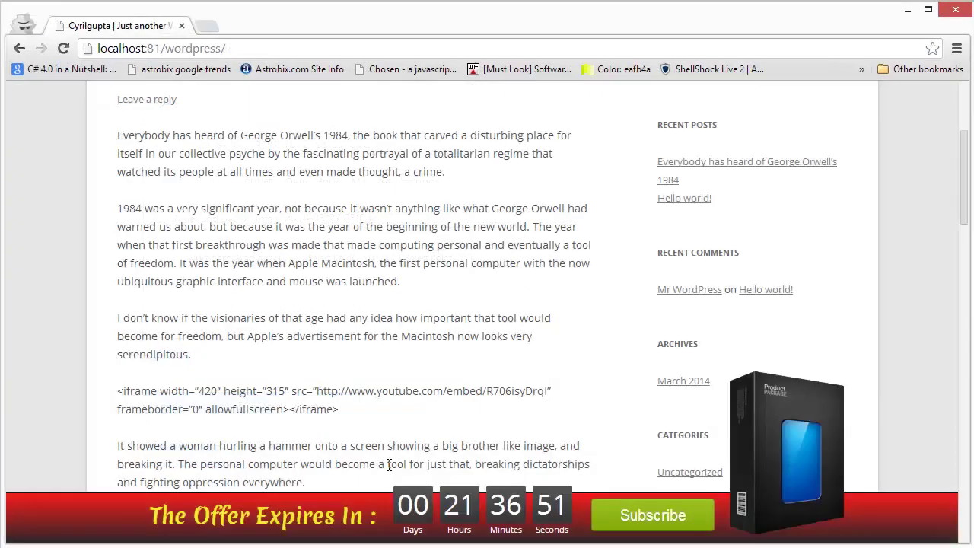
key("F5")
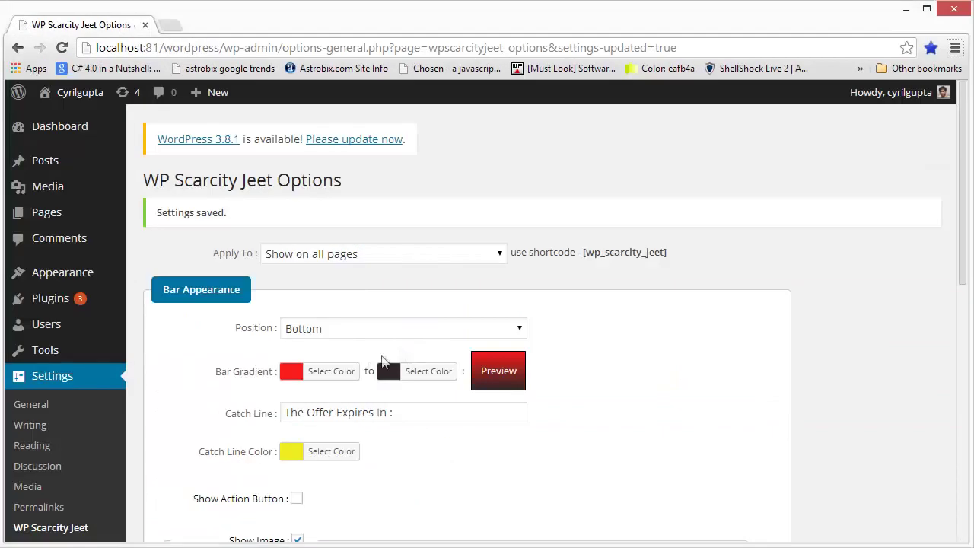
Step: Turn Show Action Button back on and set the button's Background Color to orange
scroll(209, 349, "down", 4)
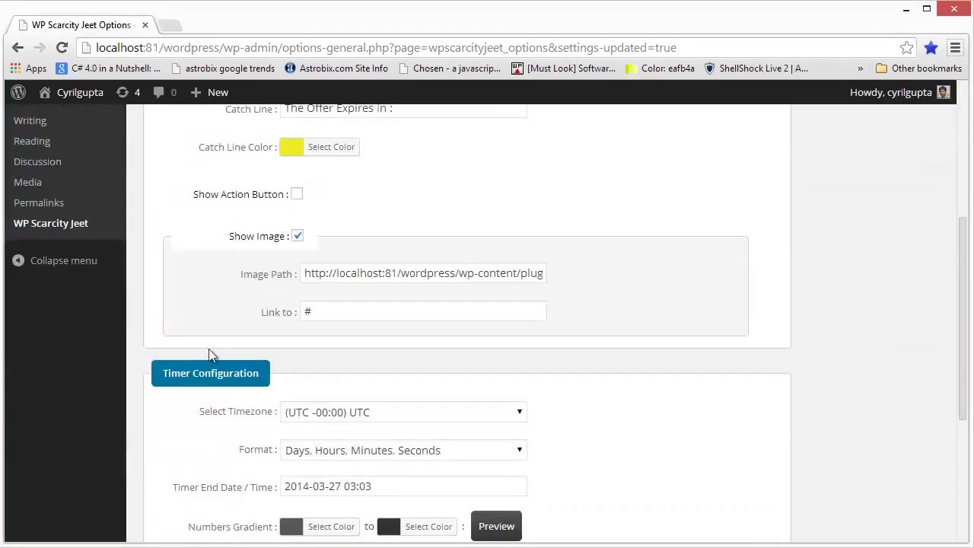
left_click(296, 194)
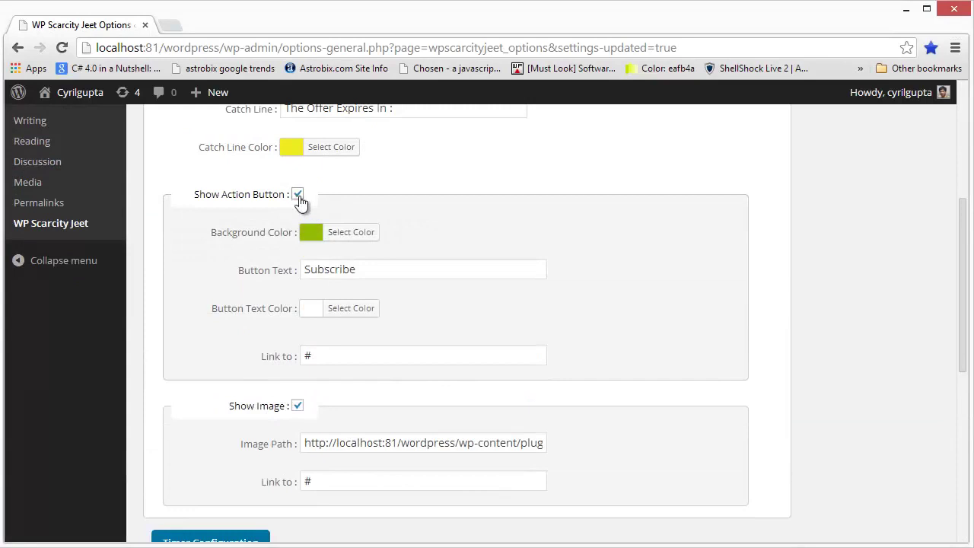
left_click(318, 237)
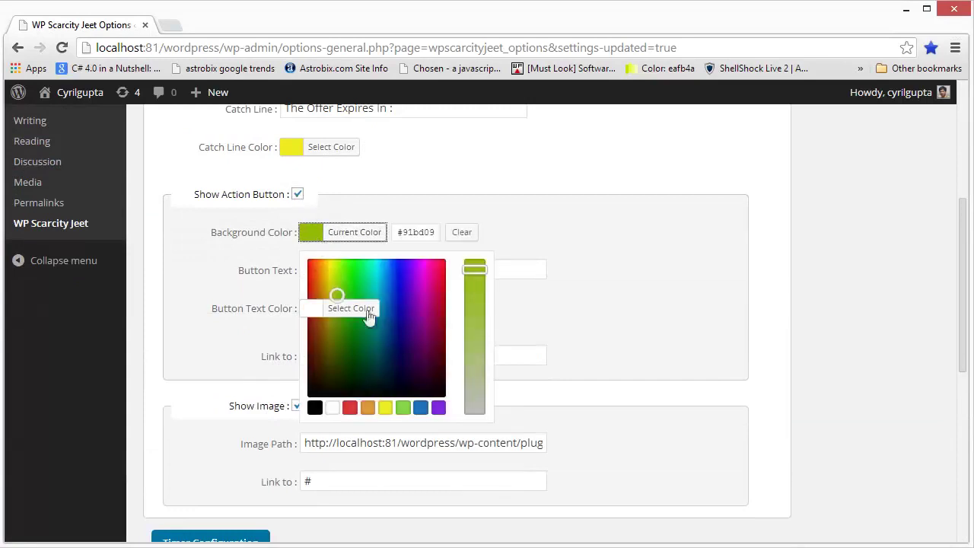
left_click(368, 407)
left_click(600, 253)
Step: Change the action button's text to "Click Here!" in red and save the plugin settings
left_click_drag(358, 270, 199, 274)
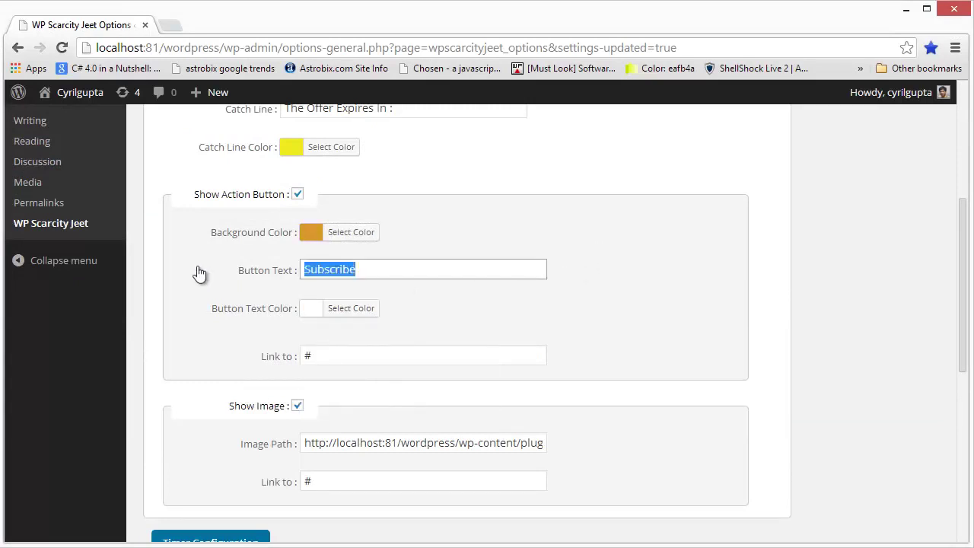
type("Click Here!")
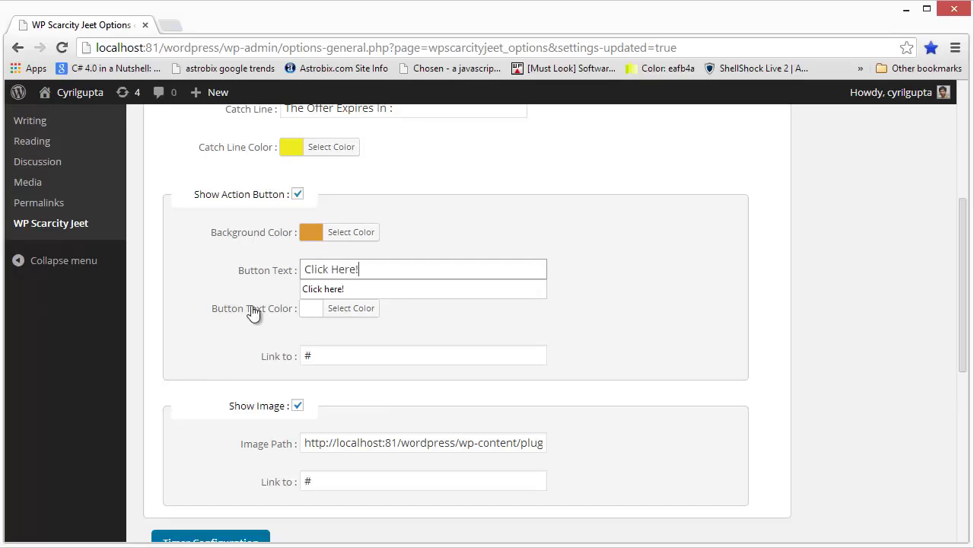
scroll(250, 300, "down", 1)
left_click(312, 240)
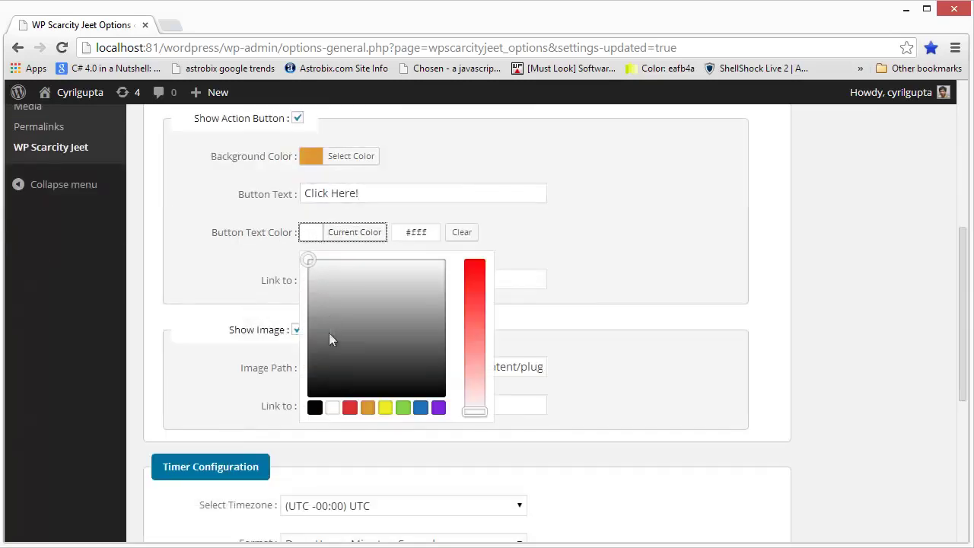
left_click(349, 408)
scroll(237, 404, "down", 5)
left_click(202, 460)
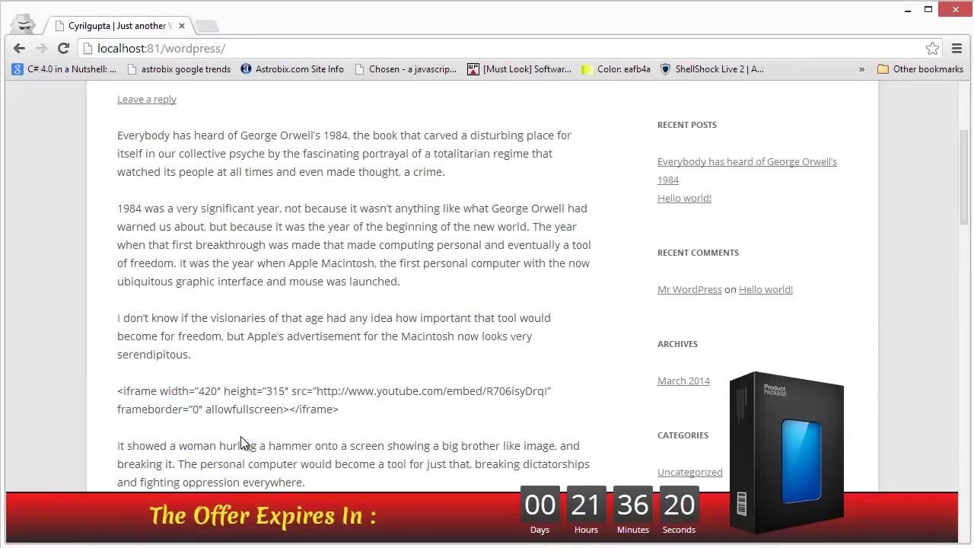
Step: Reload the blog page to check the action button's appearance and return to the plugin's Show Image settings
key("F5")
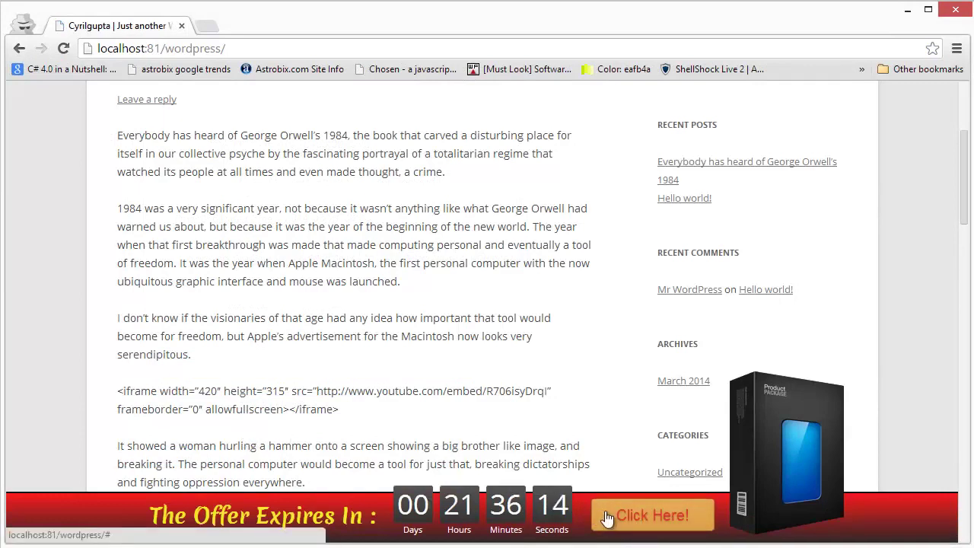
key("alt+Tab")
scroll(418, 378, "down", 5)
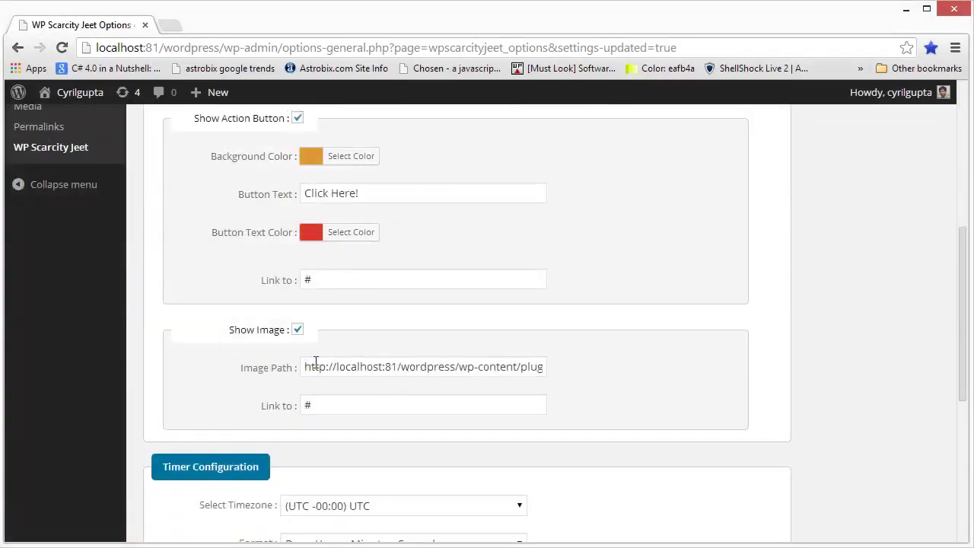
Step: Examine the Image Path setting and compare it with the product box image on the blog page's bar
left_click_drag(311, 365, 540, 384)
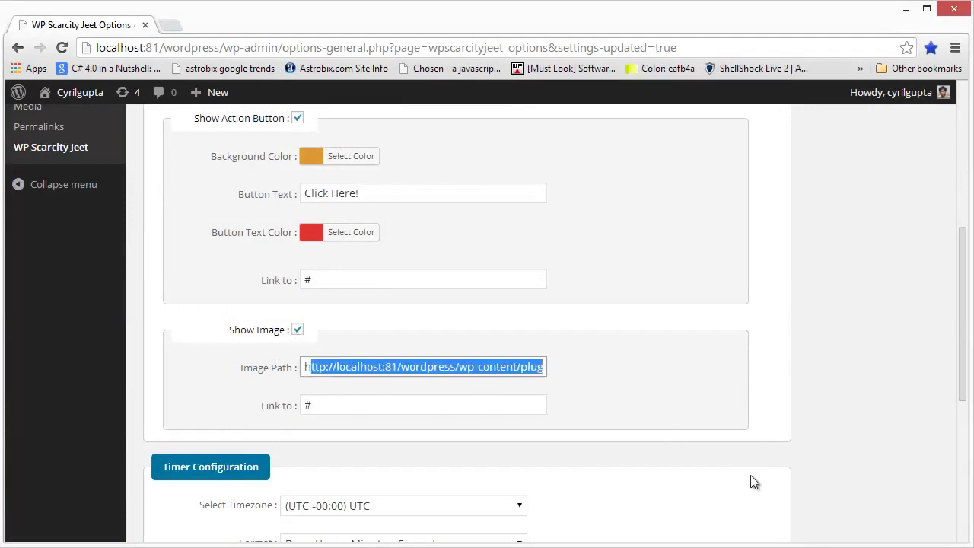
key("alt+Tab")
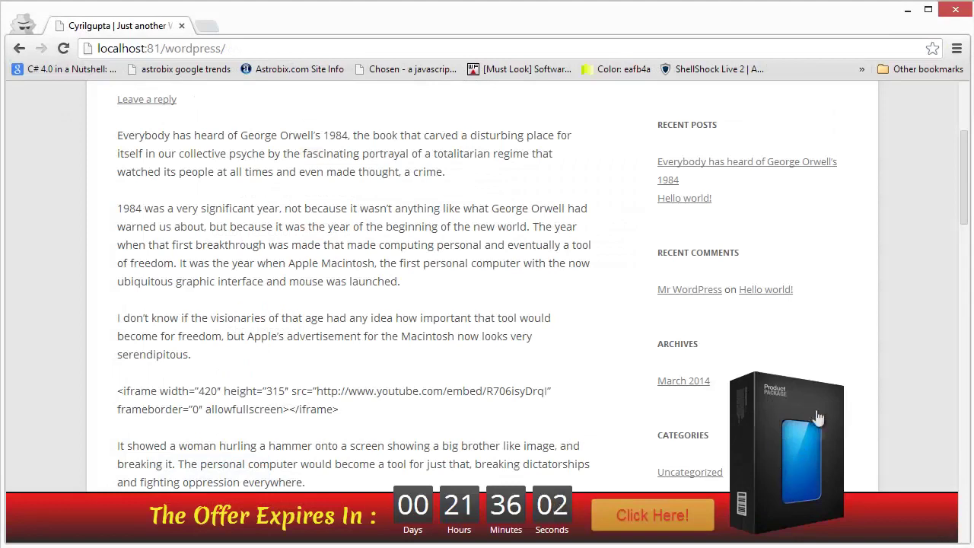
key("alt+Tab")
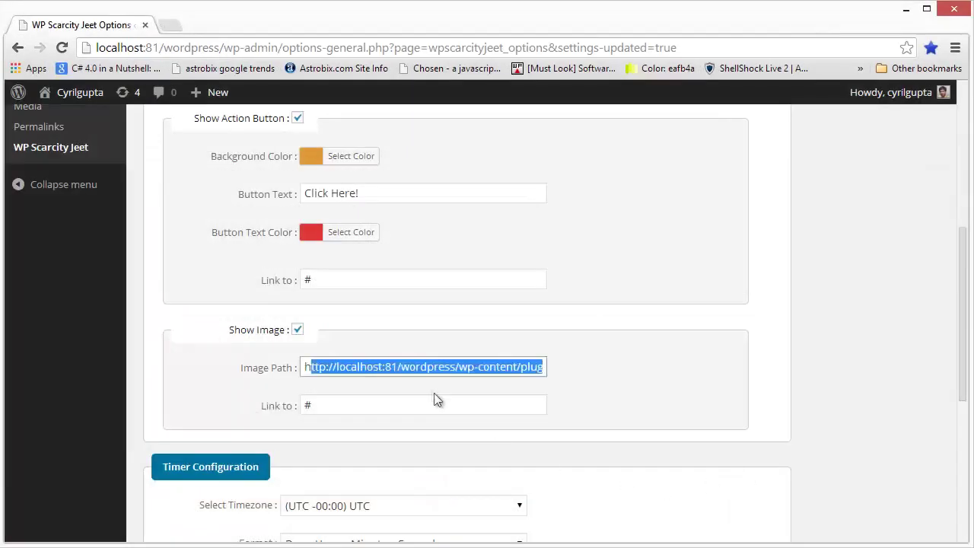
left_click_drag(513, 367, 287, 367)
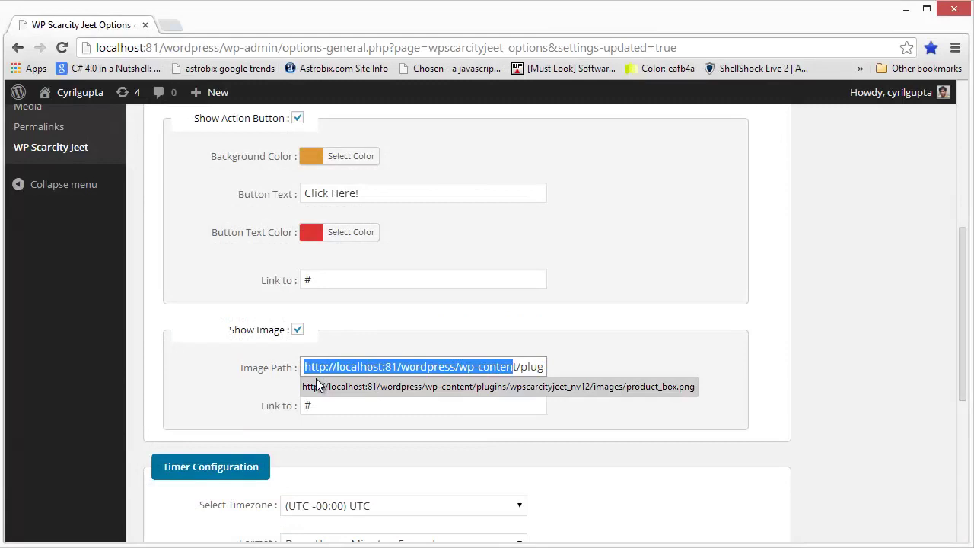
left_click(307, 335)
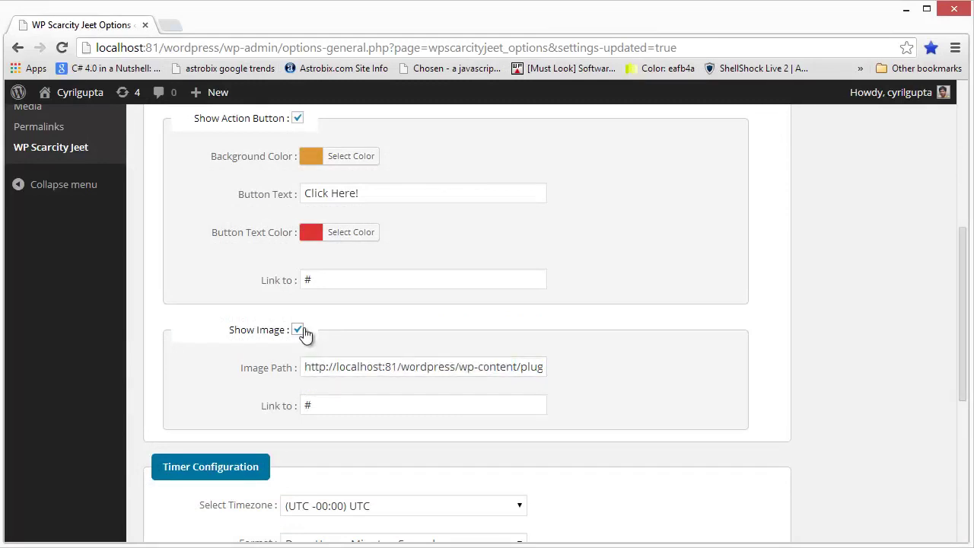
Step: Turn off Show Image, save the plugin settings and reload the blog page to check the bar
left_click(298, 330)
scroll(308, 365, "down", 4)
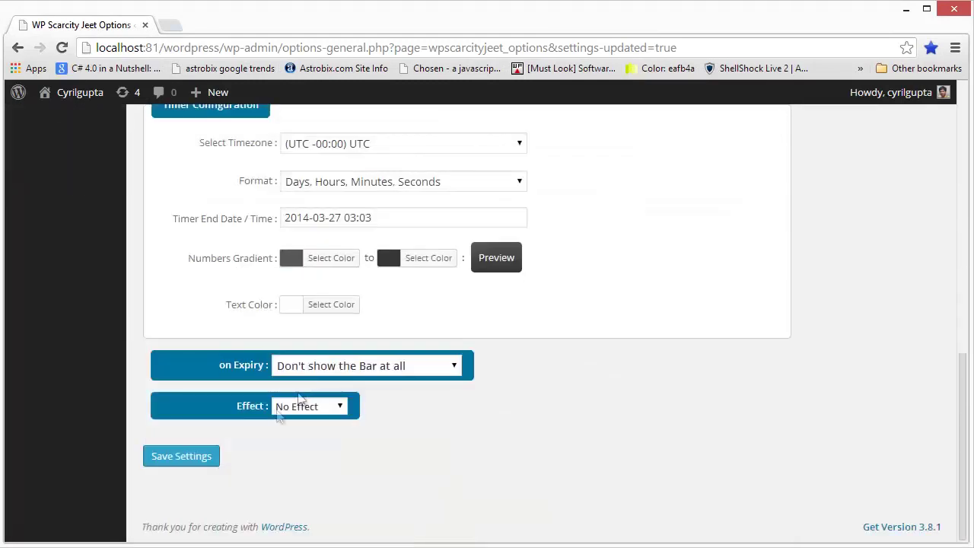
left_click(181, 462)
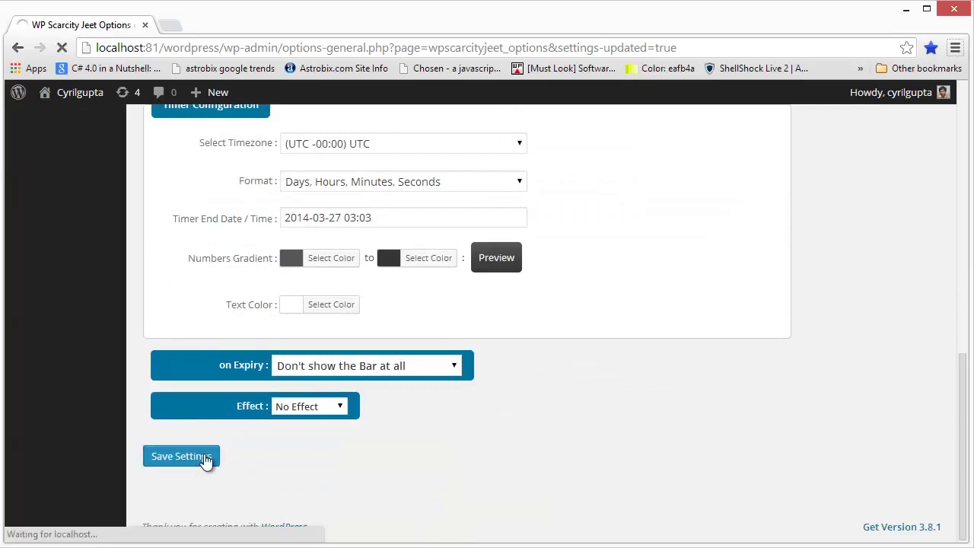
key("alt+Tab")
key("F5")
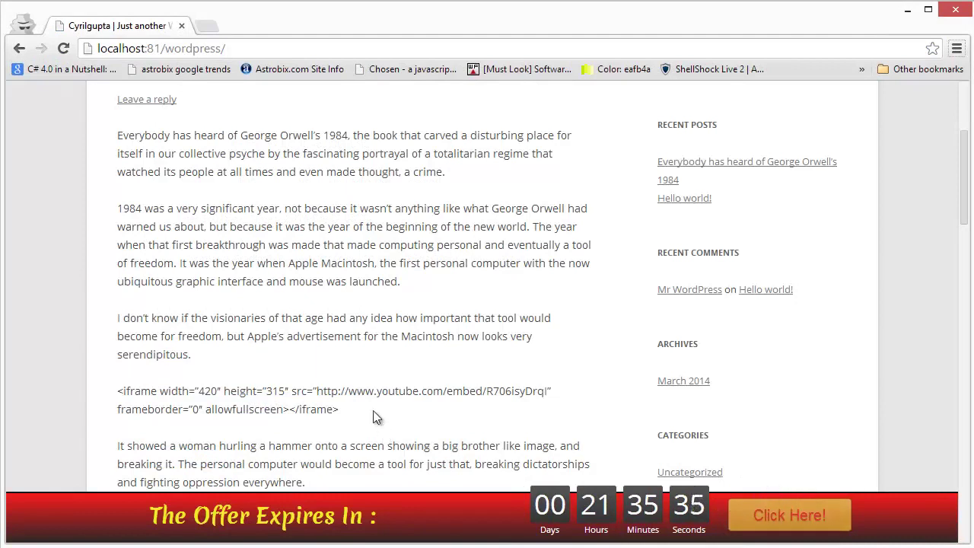
Step: Return to the plugin settings and turn Show Image back on
key("alt+Tab")
scroll(374, 412, "down", 3)
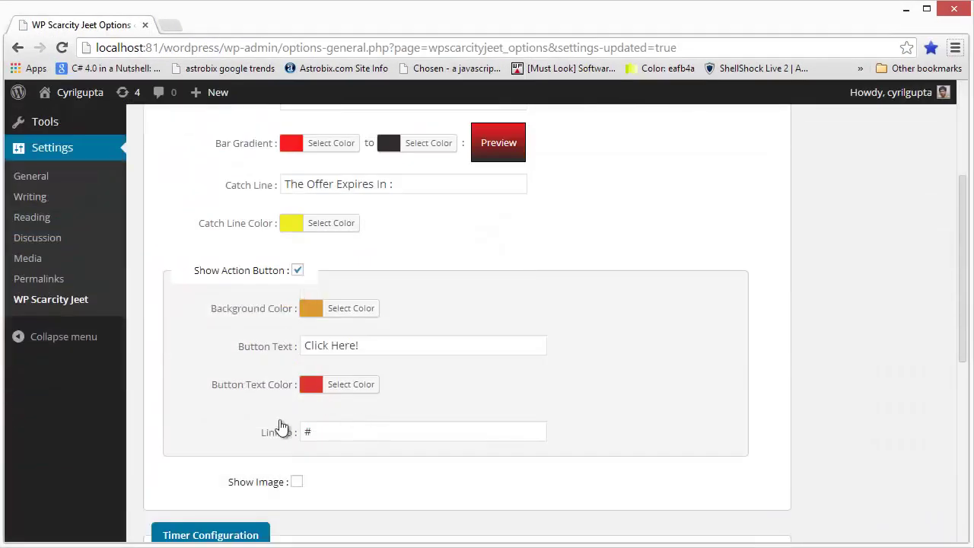
scroll(281, 422, "down", 1)
left_click(297, 404)
Step: Browse the available timezones in the Timer Configuration section and close the list without choosing another one
scroll(295, 405, "down", 3)
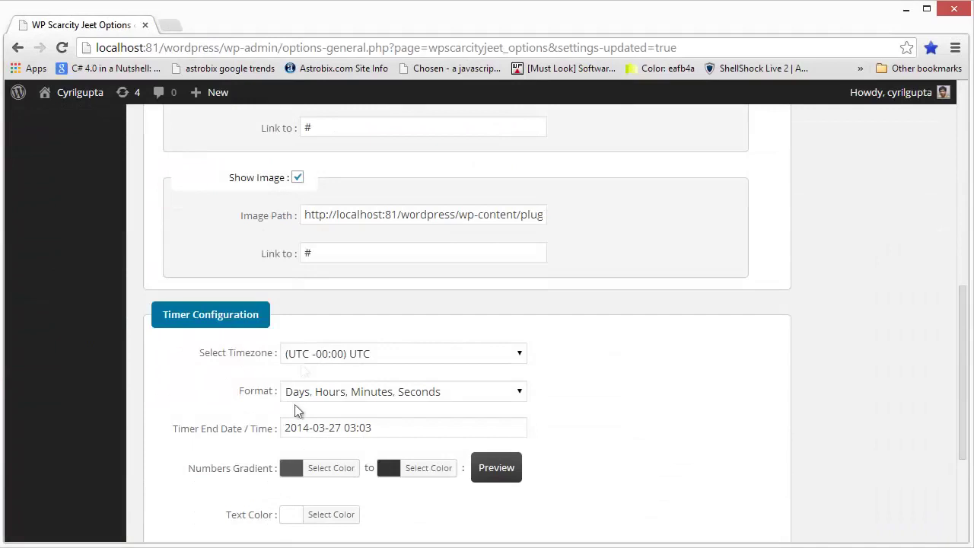
scroll(289, 368, "down", 2)
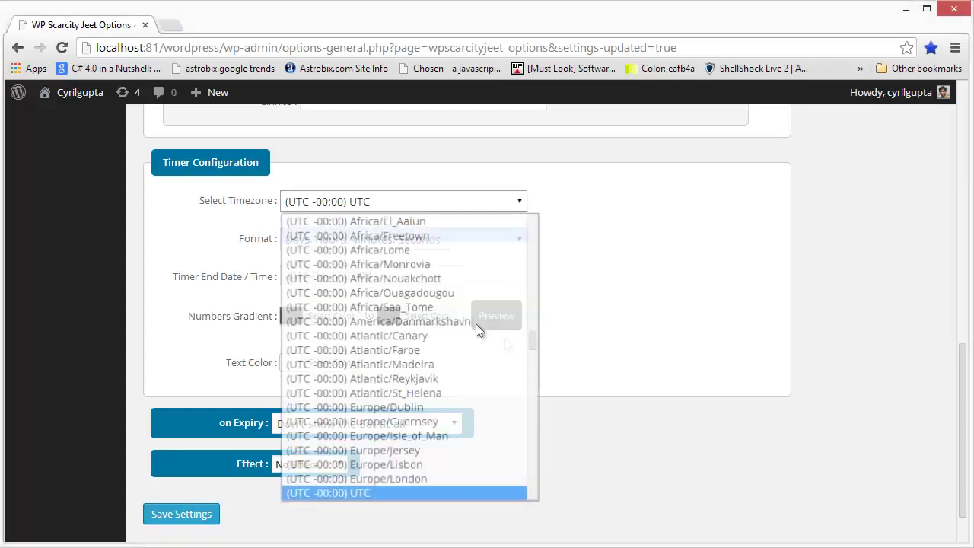
mouse_move(532, 341)
left_mouse_down()
mouse_move(539, 256)
mouse_move(533, 337)
left_mouse_up()
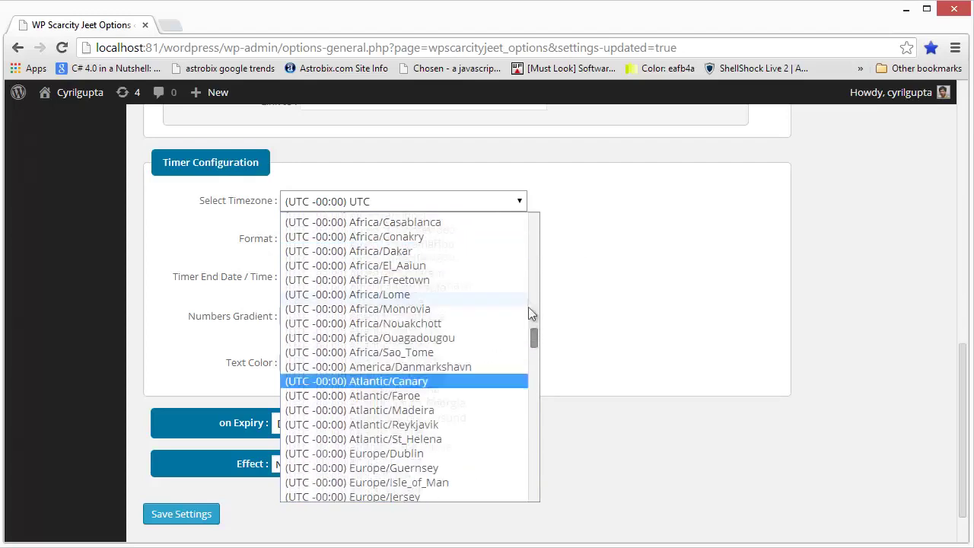
scroll(487, 274, "up", 10)
key("Escape")
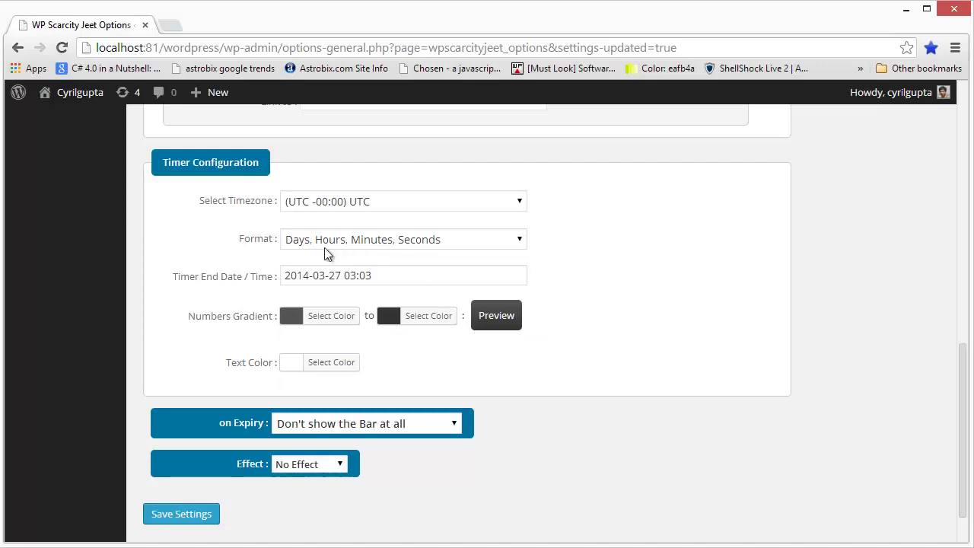
Step: Set the timer Format to Hours, Minutes, Seconds
left_click(397, 244)
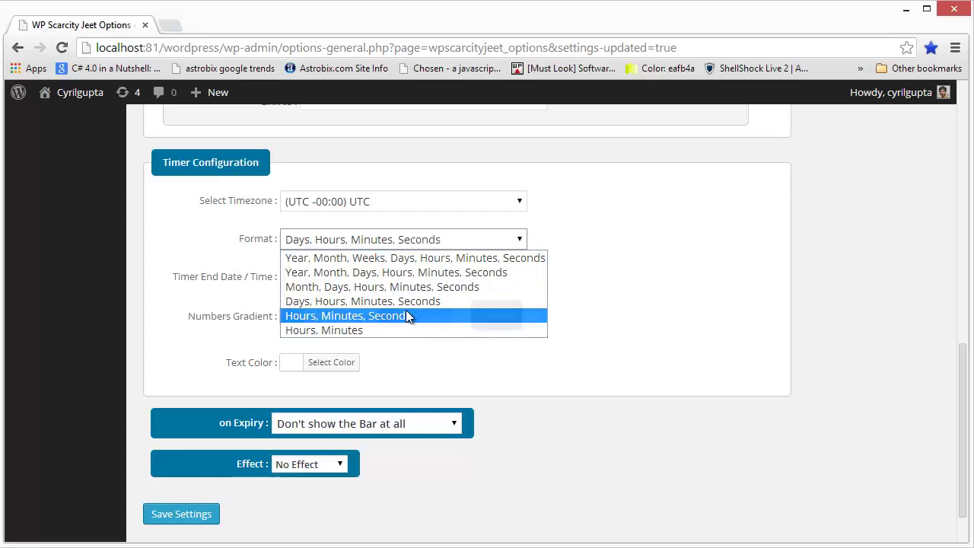
left_click(407, 313)
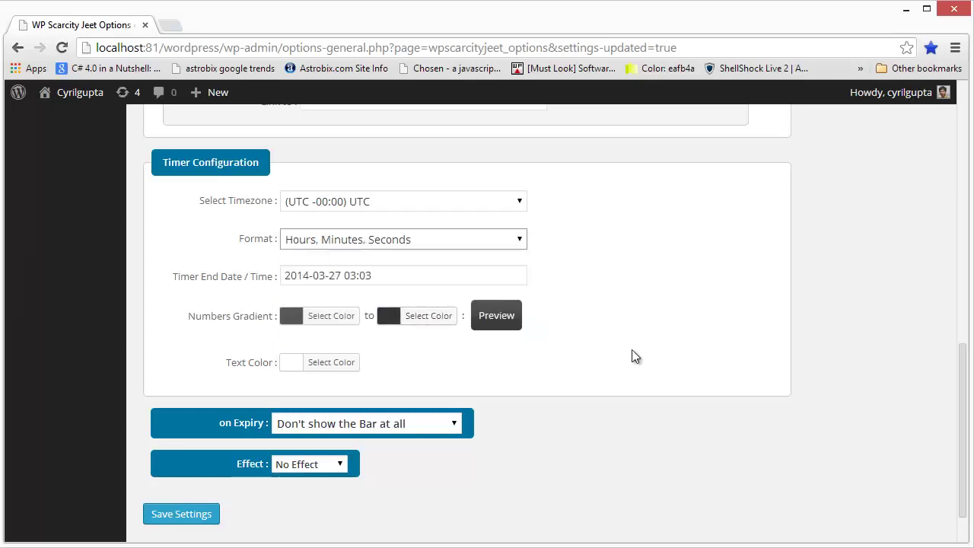
Step: Examine the date and time picker of the Timer End Date / Time setting and close it without changes
scroll(567, 376, "down", 1)
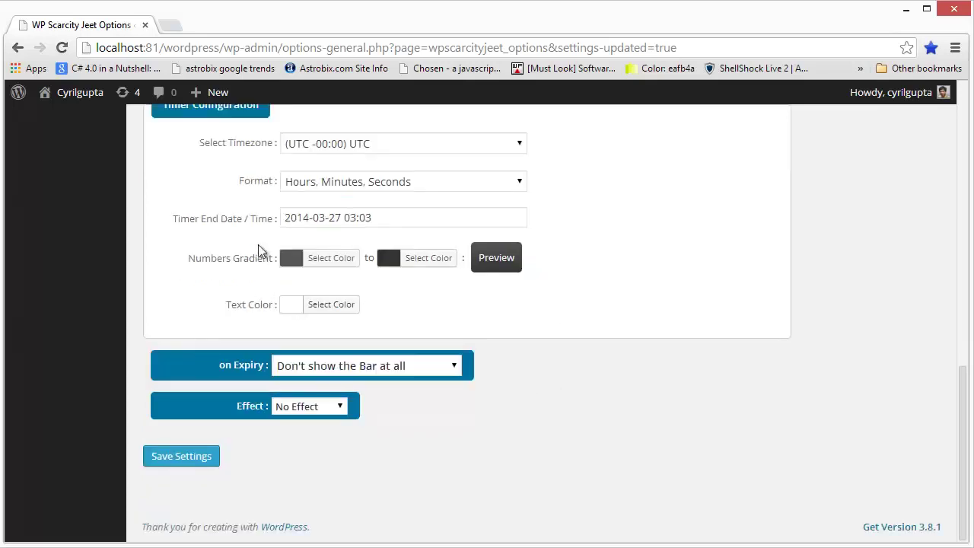
left_click(283, 218)
left_click_drag(283, 218, 411, 223)
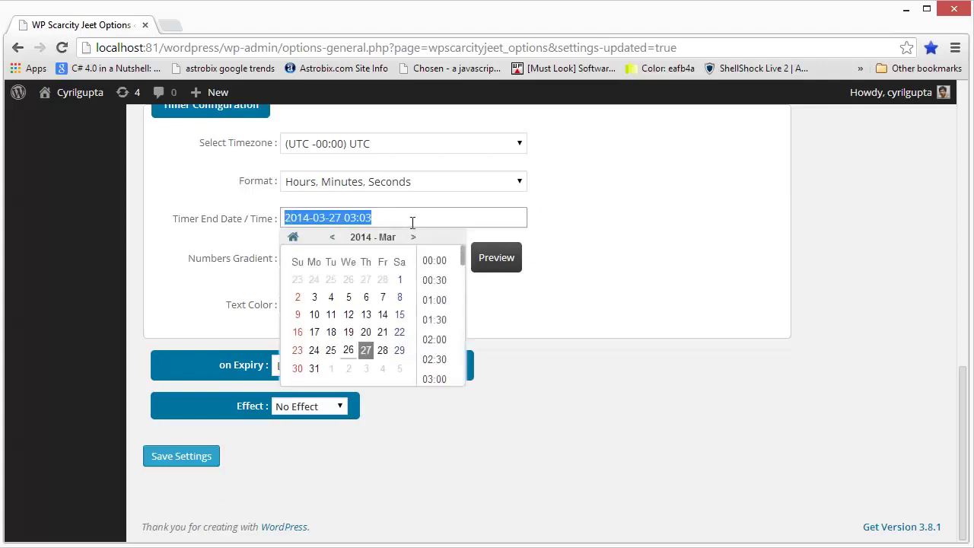
left_click(399, 219)
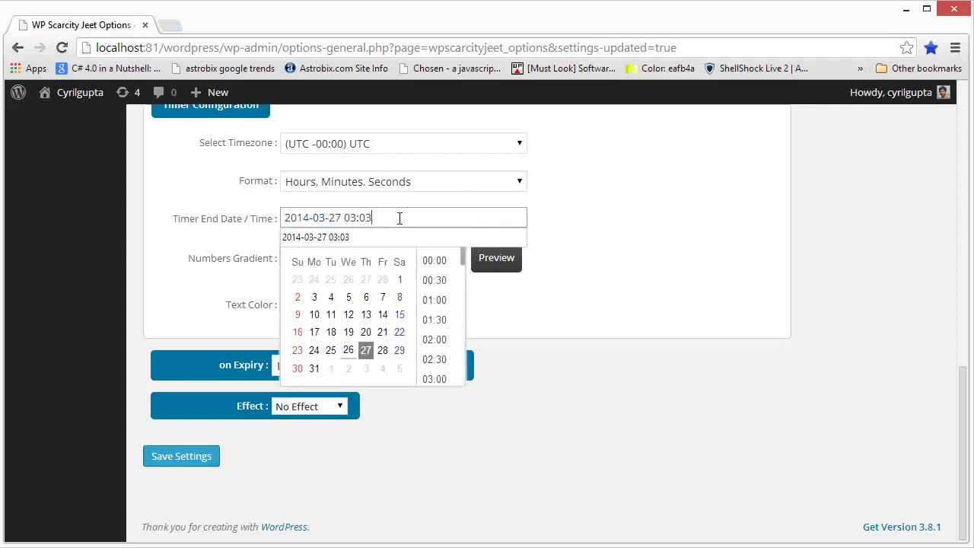
left_click(254, 457)
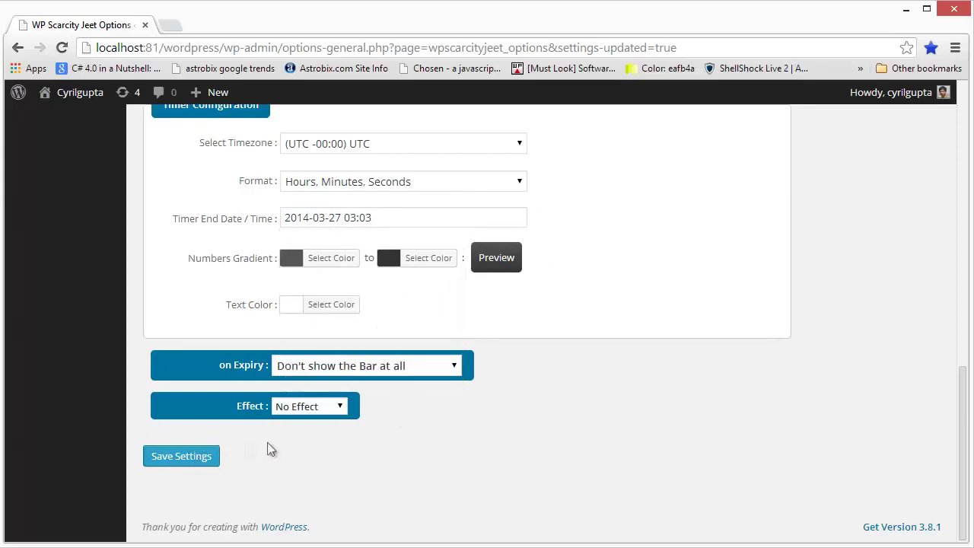
Step: Save the plugin settings and reload the blog page to check the timer format on the bar
left_click(203, 457)
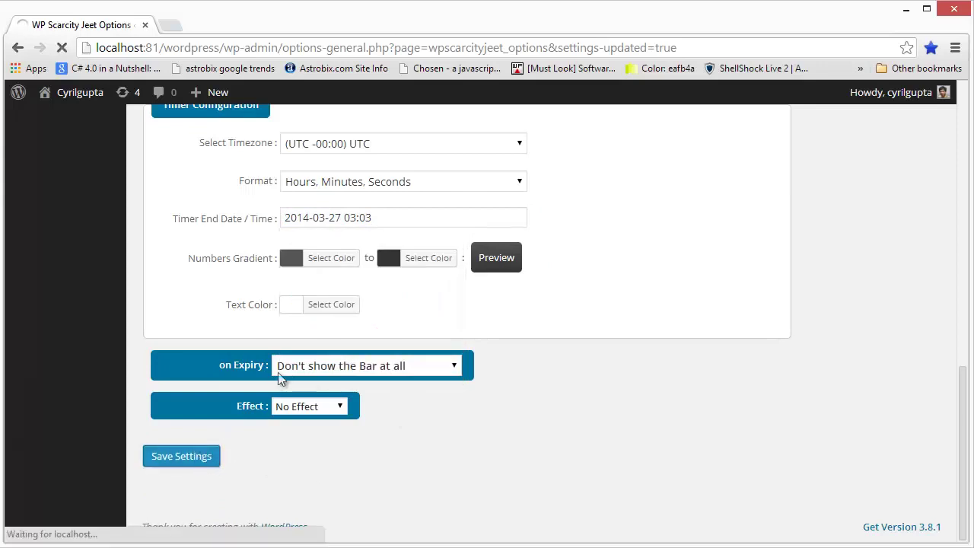
key("alt+Tab")
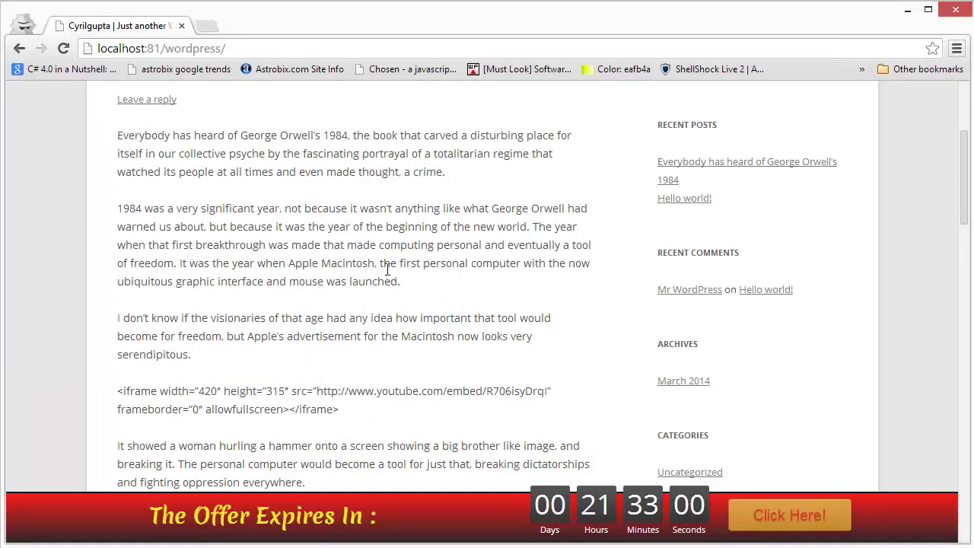
key("F5")
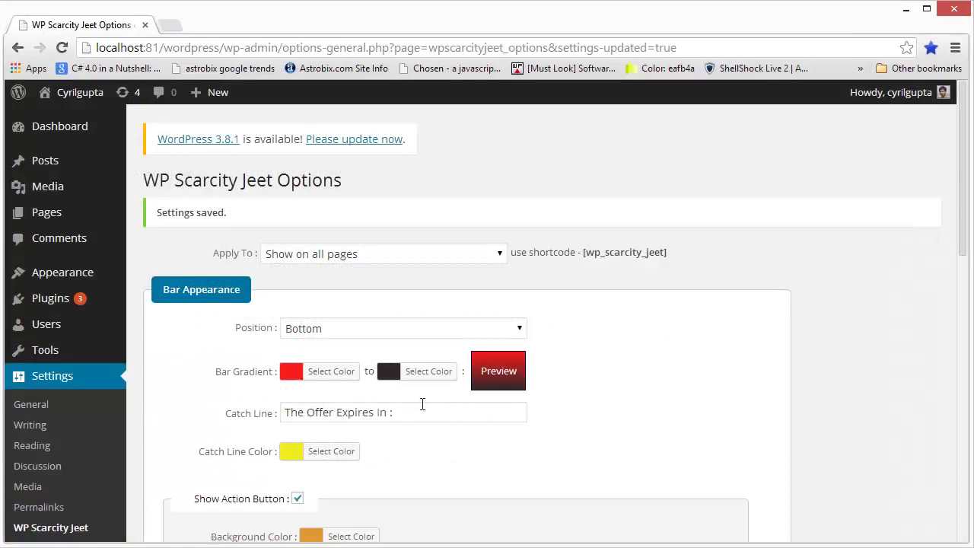
Step: Set the first Numbers Gradient color in Timer Configuration to a custom orange
scroll(419, 404, "down", 10)
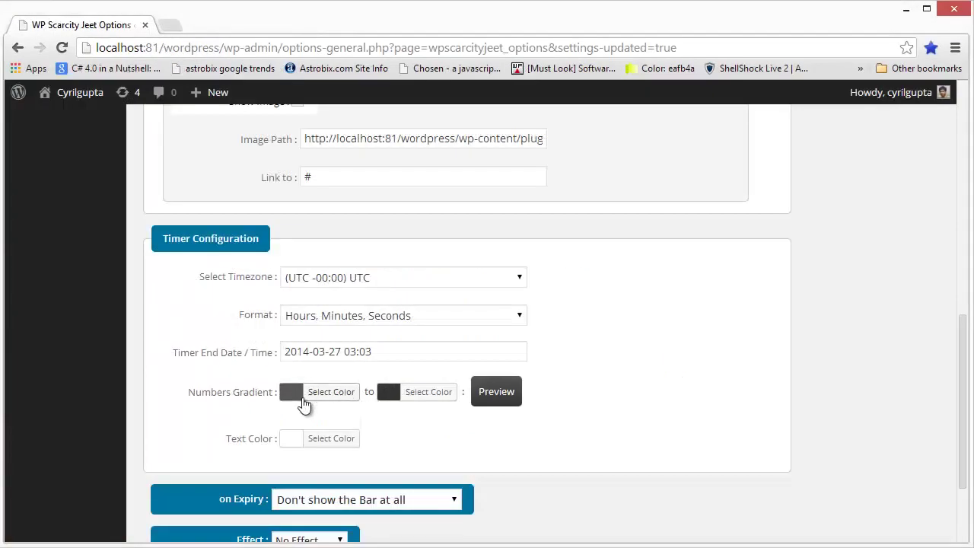
left_click(308, 391)
scroll(460, 472, "down", 2)
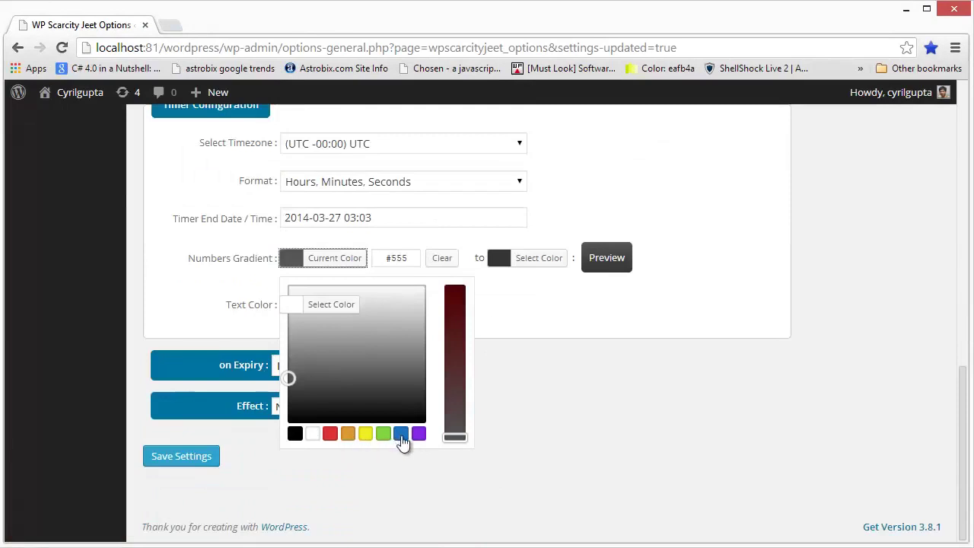
left_click_drag(452, 358, 409, 338)
mouse_move(323, 363)
left_mouse_down()
mouse_move(304, 337)
mouse_move(302, 298)
left_mouse_up()
left_click_drag(455, 327, 455, 292)
left_click(496, 303)
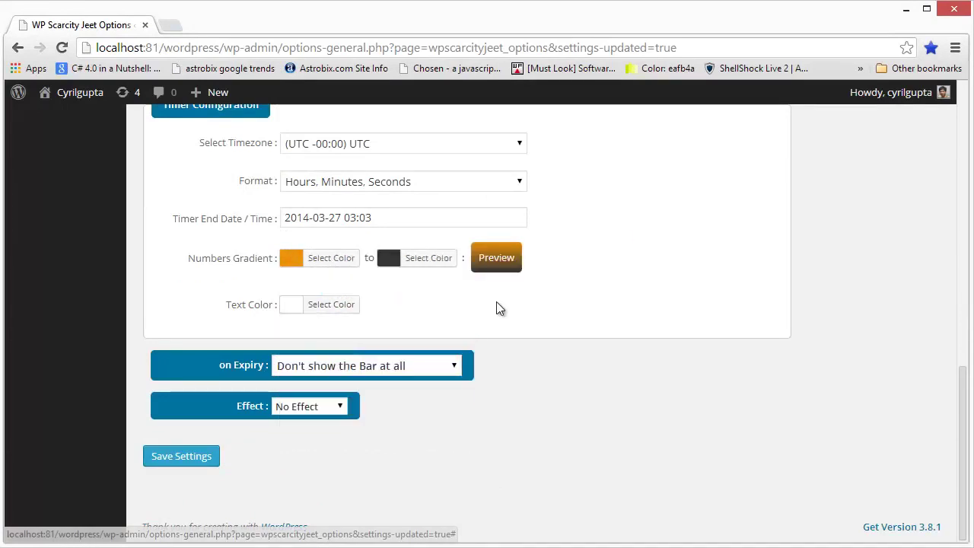
Step: Set the second Numbers Gradient color to dark red #590000 and save the plugin settings
left_click(389, 259)
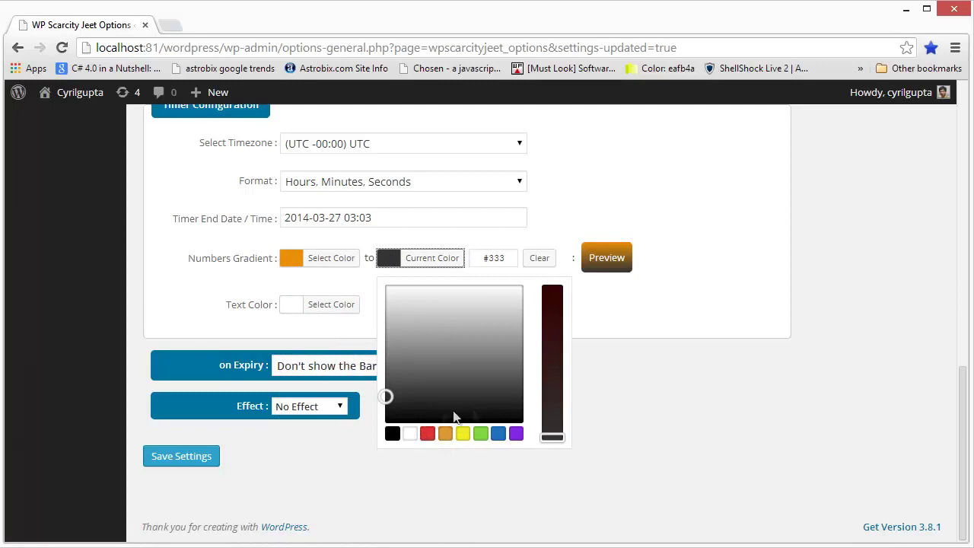
left_click_drag(561, 331, 558, 294)
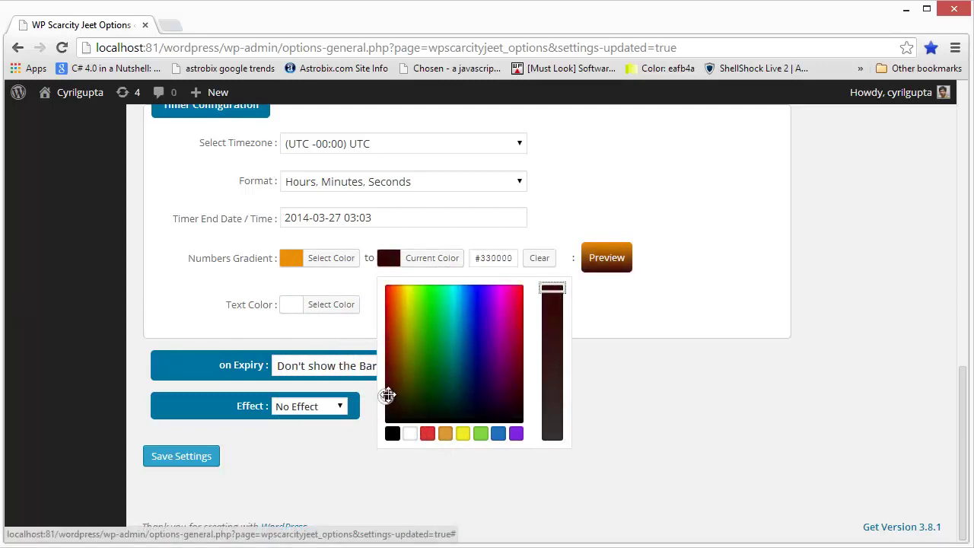
mouse_move(388, 395)
left_mouse_down()
mouse_move(393, 296)
mouse_move(413, 282)
mouse_move(416, 292)
mouse_move(390, 298)
mouse_move(385, 373)
left_mouse_up()
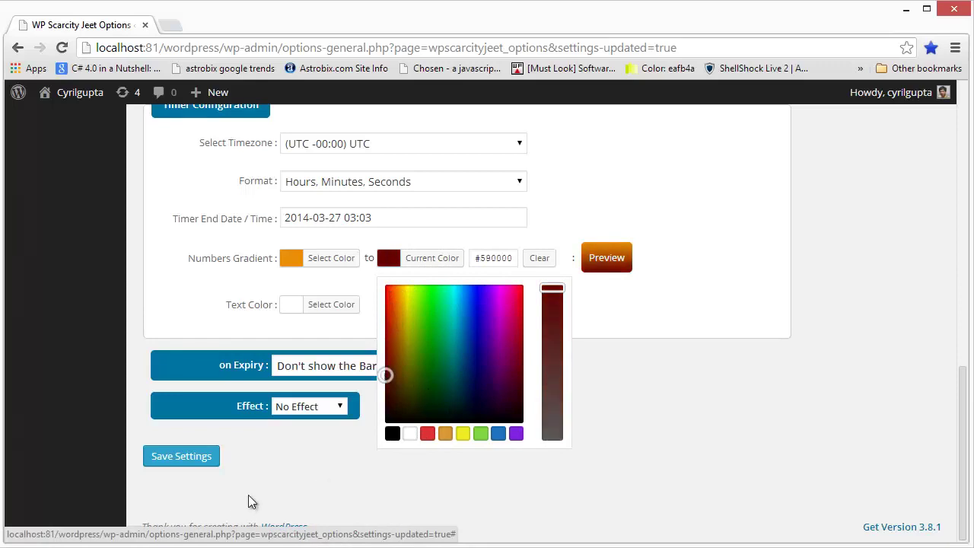
left_click(230, 483)
left_click(189, 464)
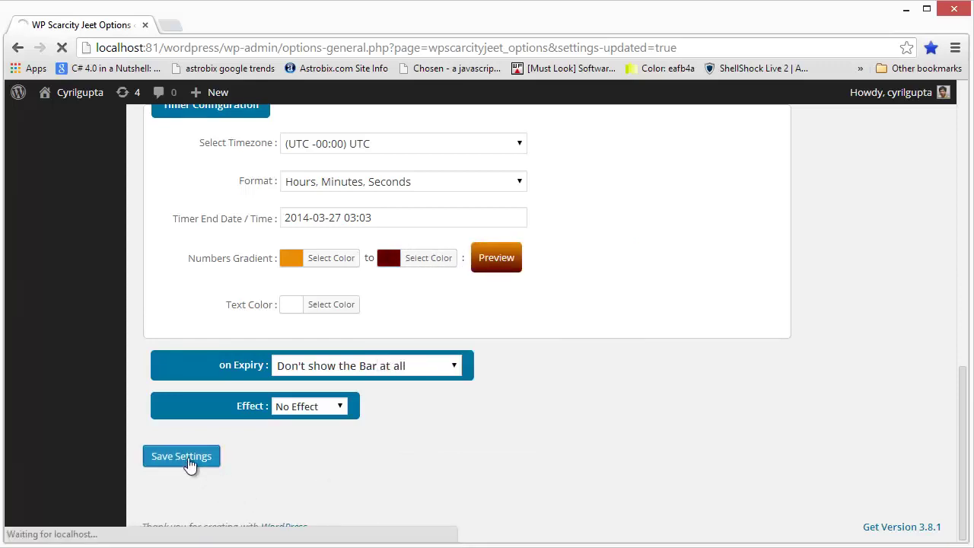
Step: Reload the blog page and check the gradient of the countdown numbers on the bar
key("alt+Tab")
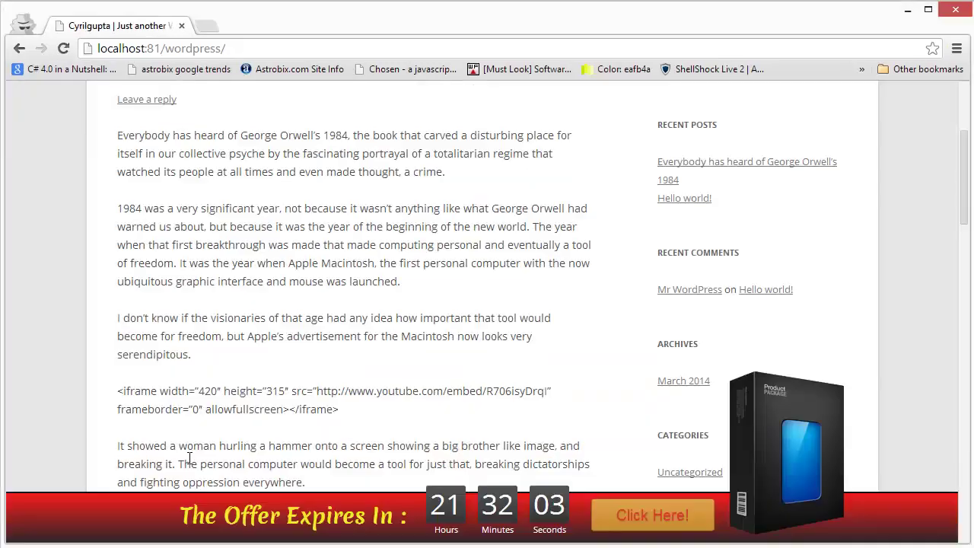
key("F5")
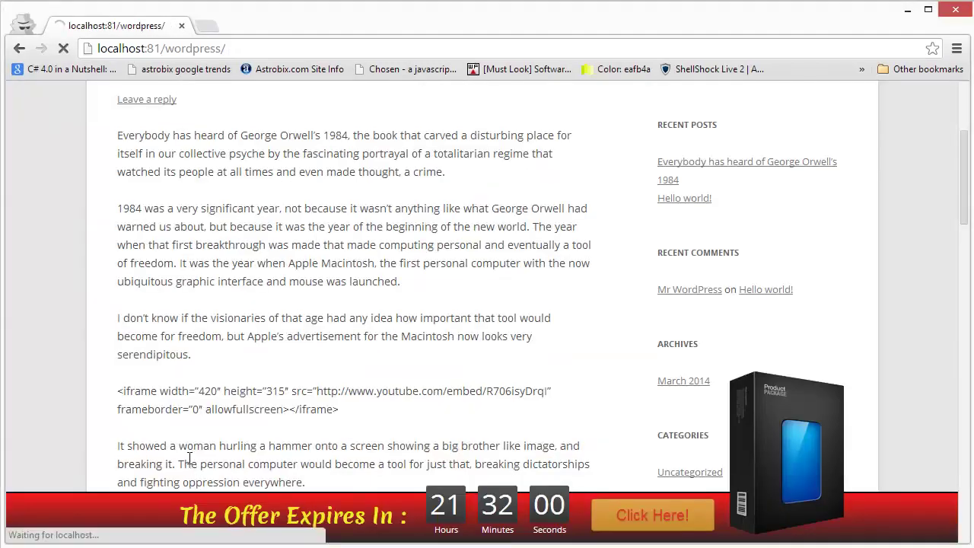
scroll(197, 392, "down", 1)
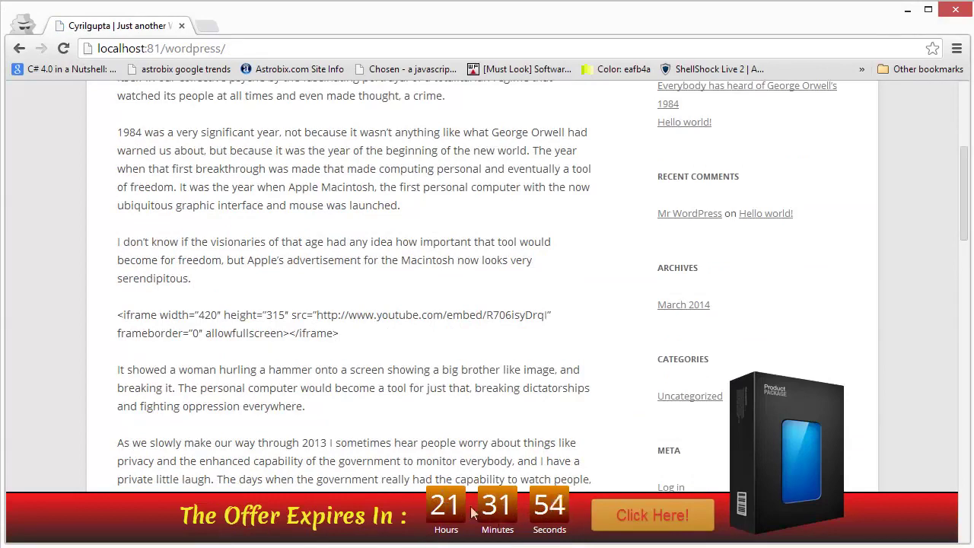
Step: Set the timer's Text Color to yellow #eeee22 and save the plugin settings
key("alt+Tab")
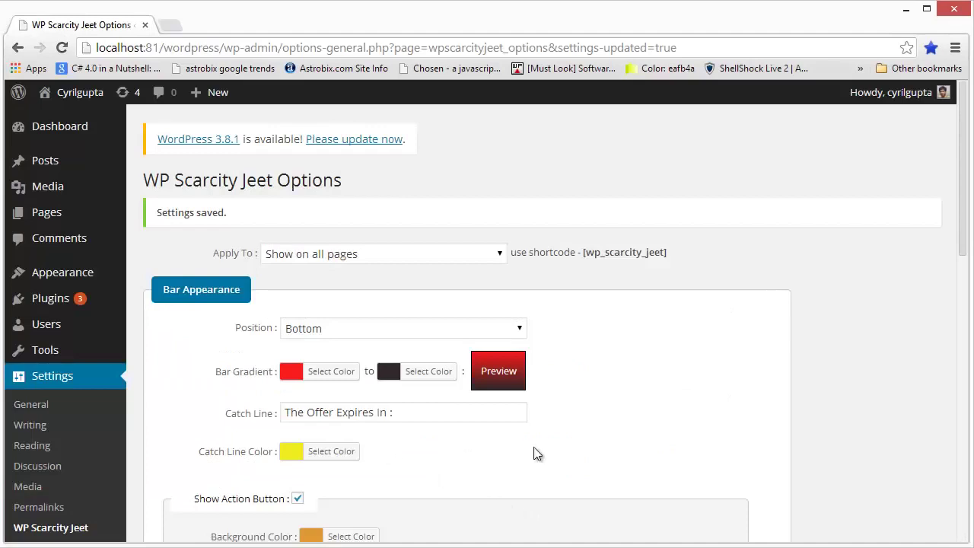
scroll(532, 452, "down", 7)
scroll(407, 432, "down", 2)
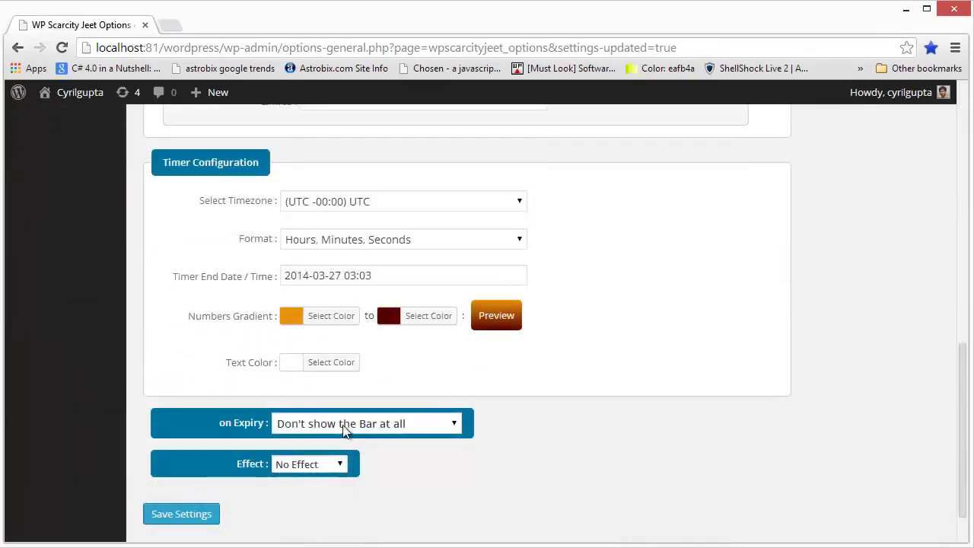
left_click(331, 362)
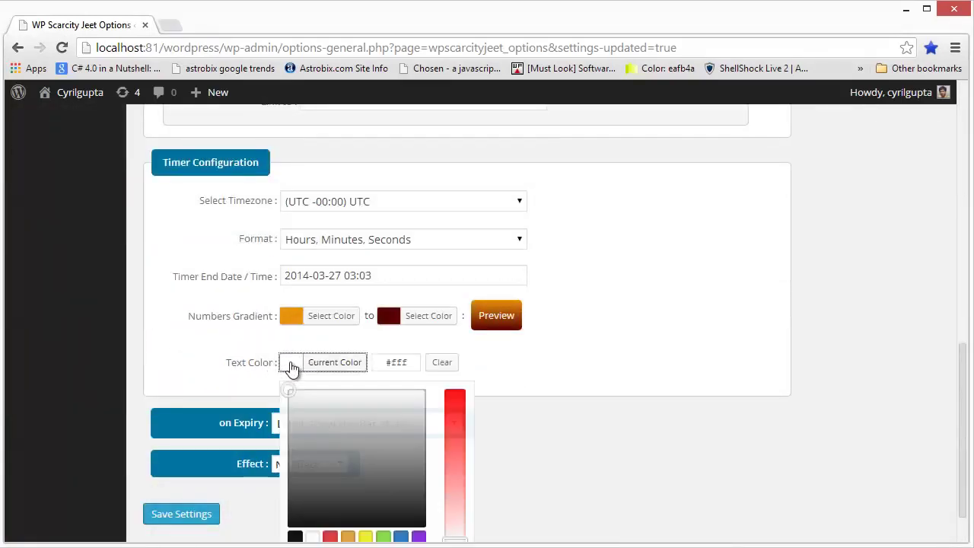
left_click(365, 536)
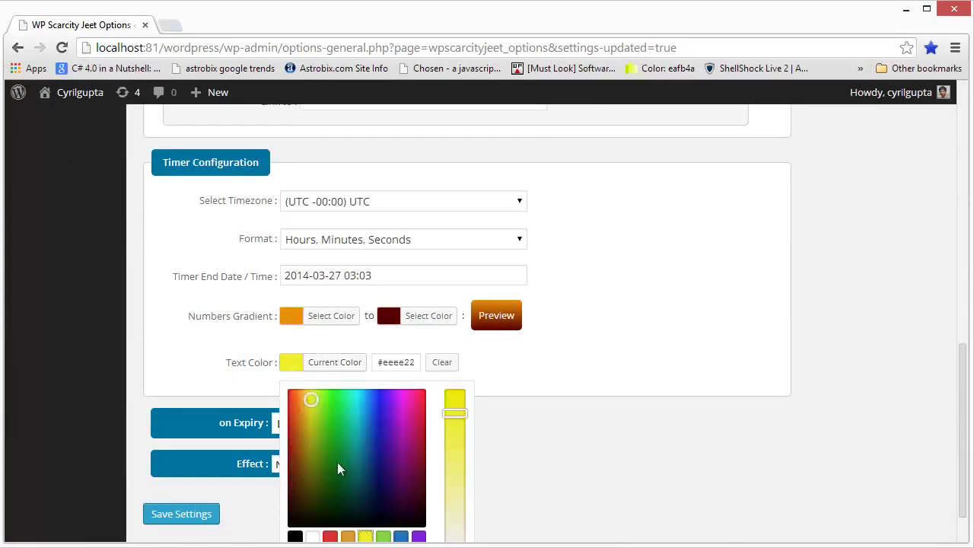
left_click(215, 515)
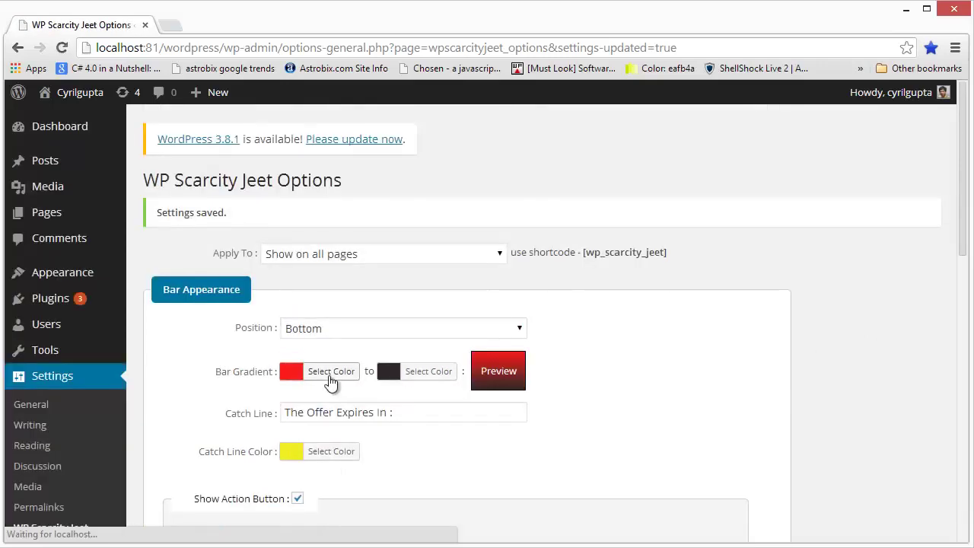
Step: Reload the blog page to check the timer's text color and return to the plugin's on Expiry setting
key("alt+Tab")
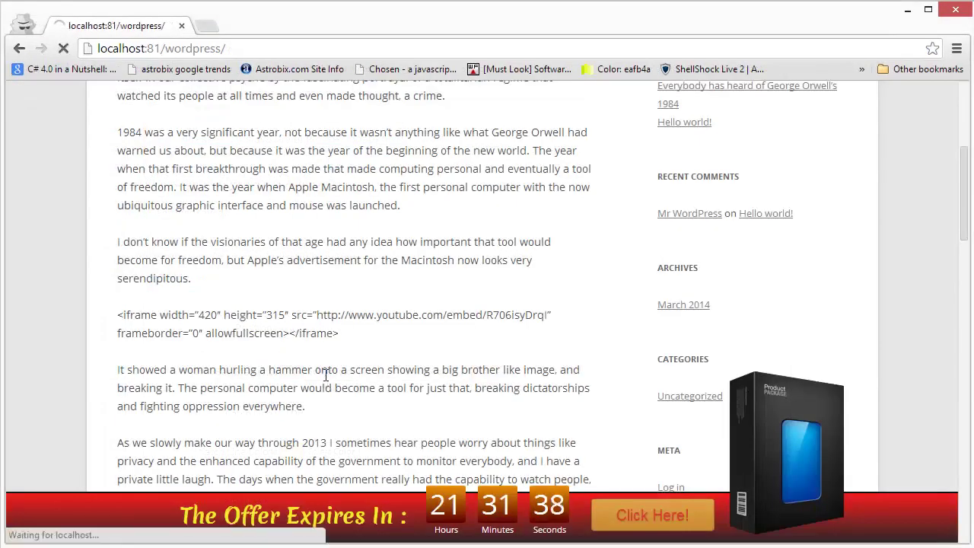
key("alt+Tab")
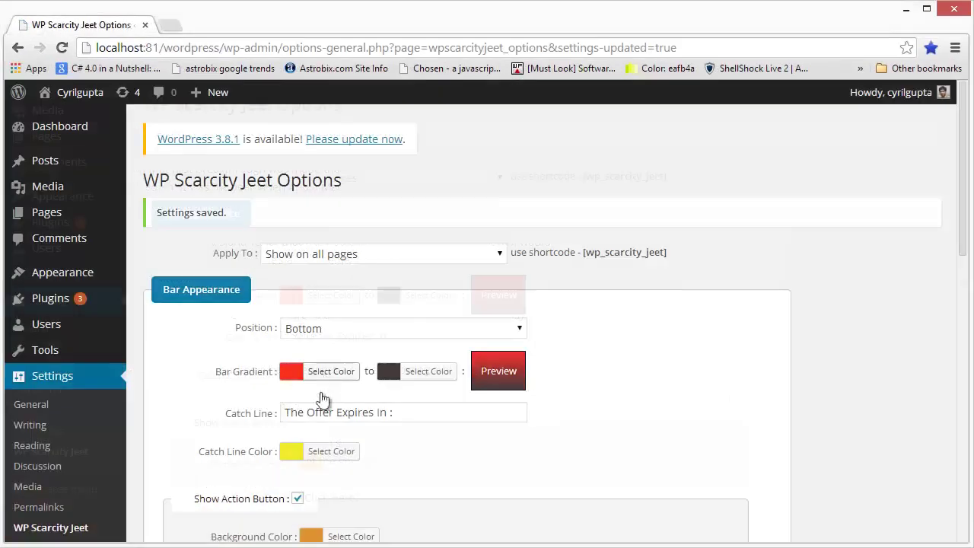
scroll(315, 396, "down", 15)
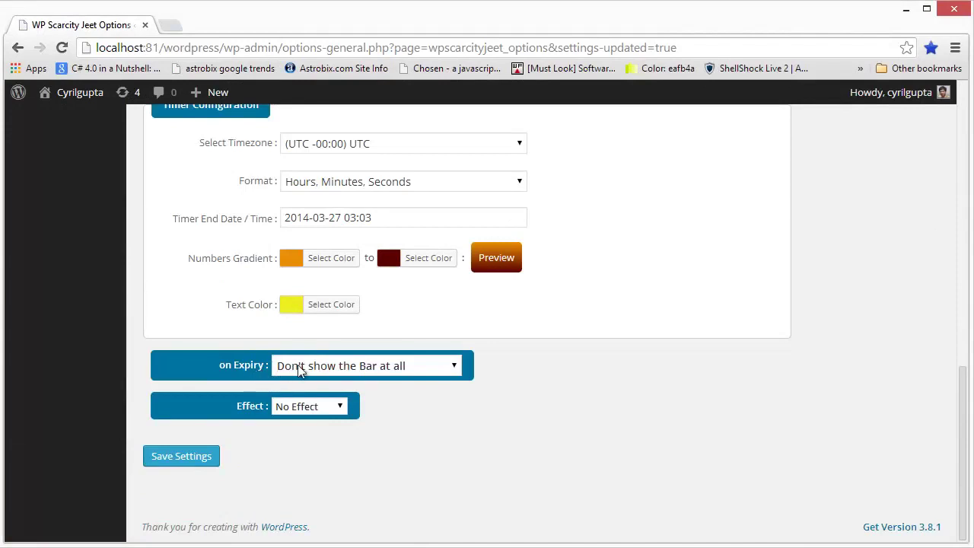
Step: Try the Redirect to URL option for on Expiry and select the content of its Redirect URL field
left_click(297, 364)
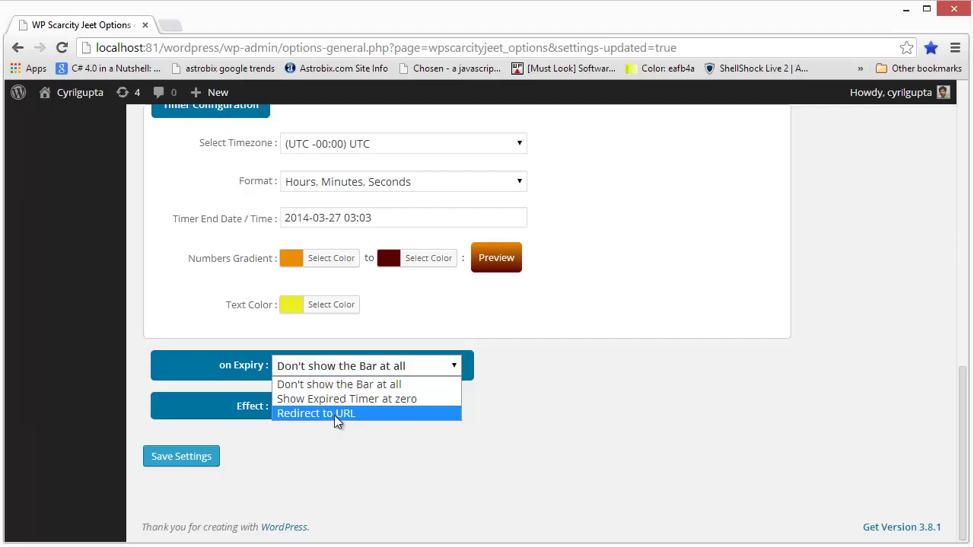
left_click(333, 415)
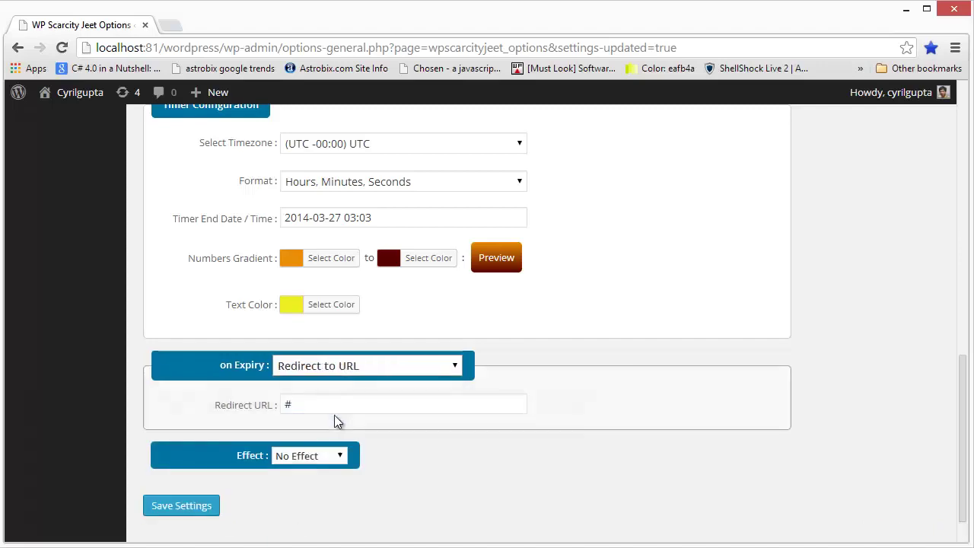
left_click(327, 404)
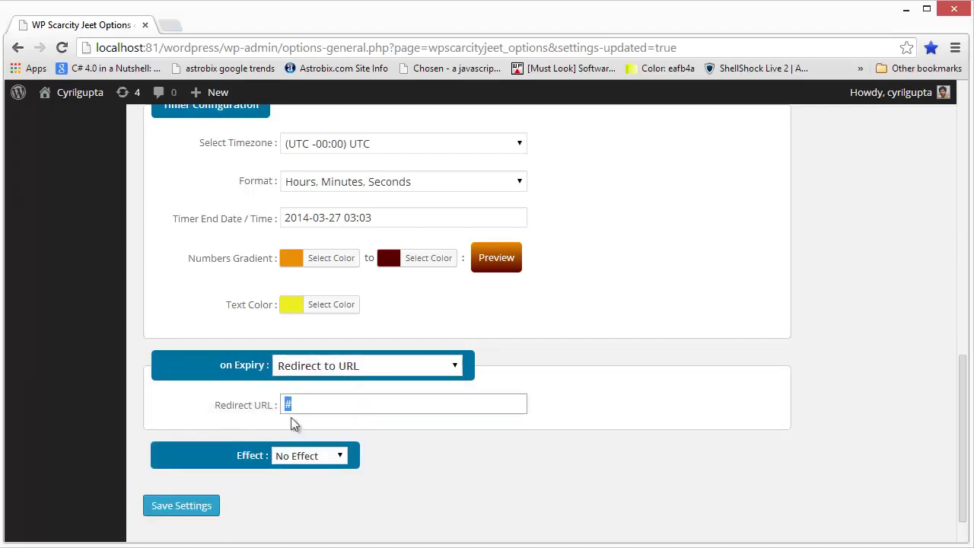
double_click(288, 405)
Step: Set on Expiry back to Don't show the Bar at all and save the plugin settings
left_click(384, 365)
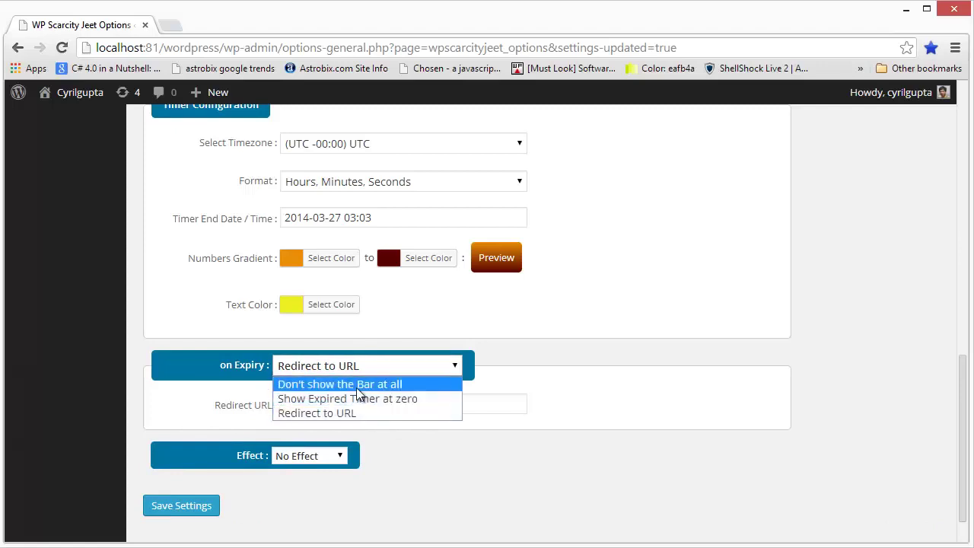
left_click(358, 384)
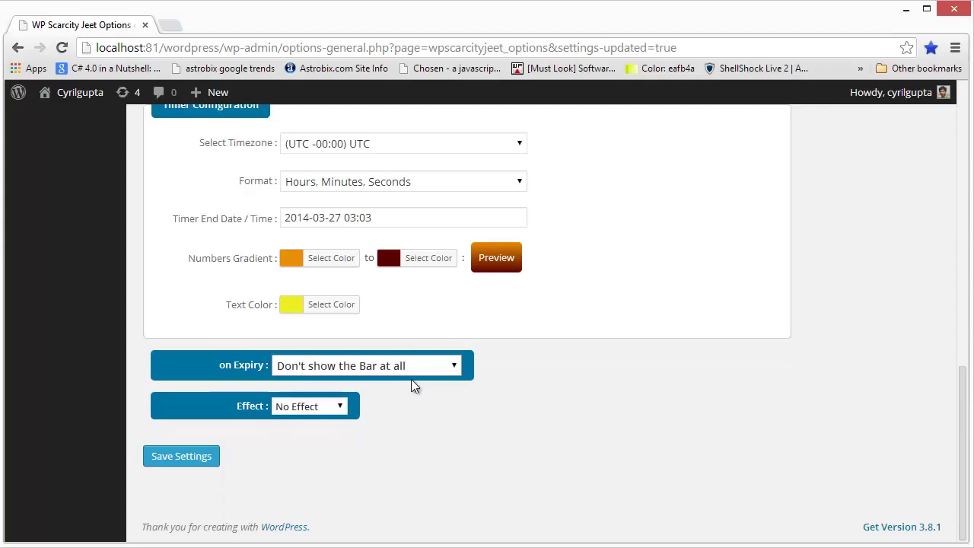
left_click(180, 459)
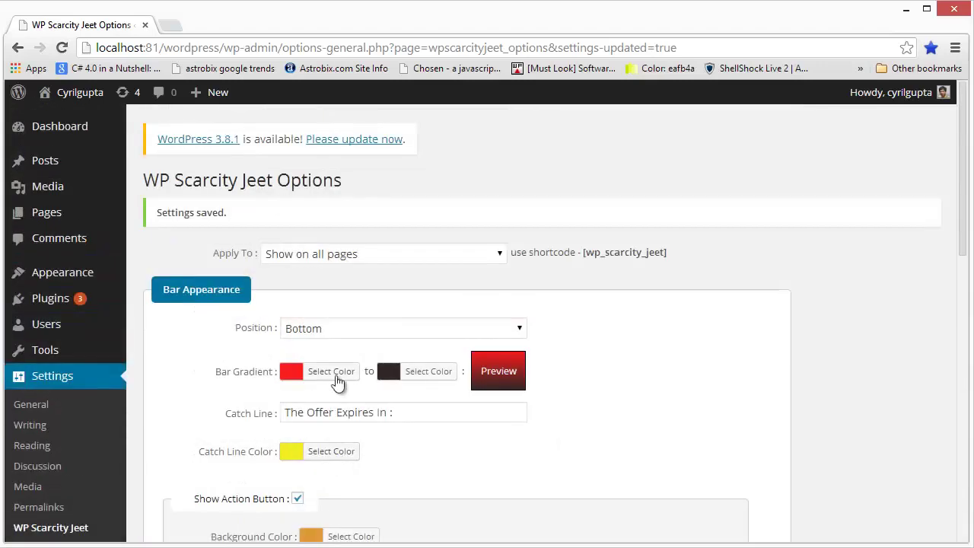
Step: Set the first Bar Gradient color to blue #2013af and save the plugin settings
left_click(335, 378)
left_click(382, 440)
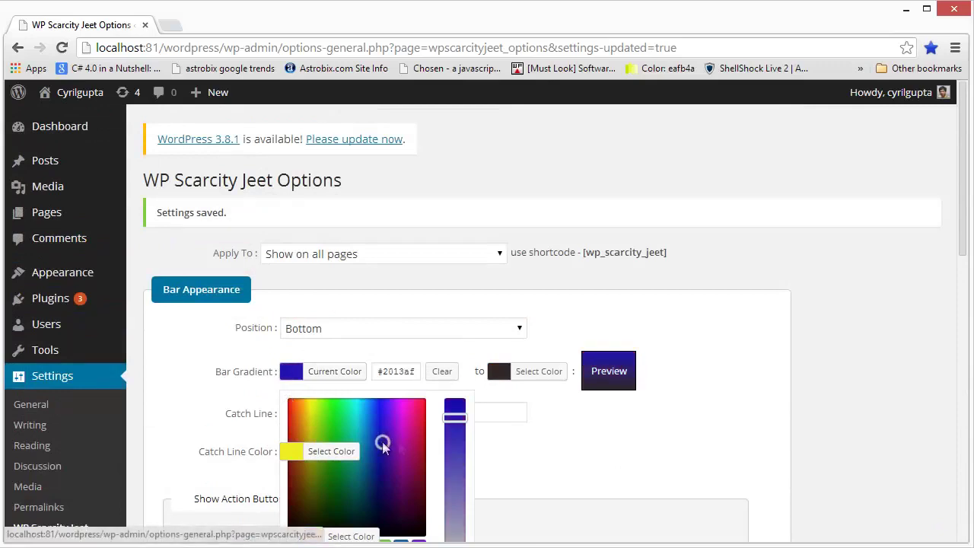
left_click(539, 434)
scroll(300, 461, "down", 10)
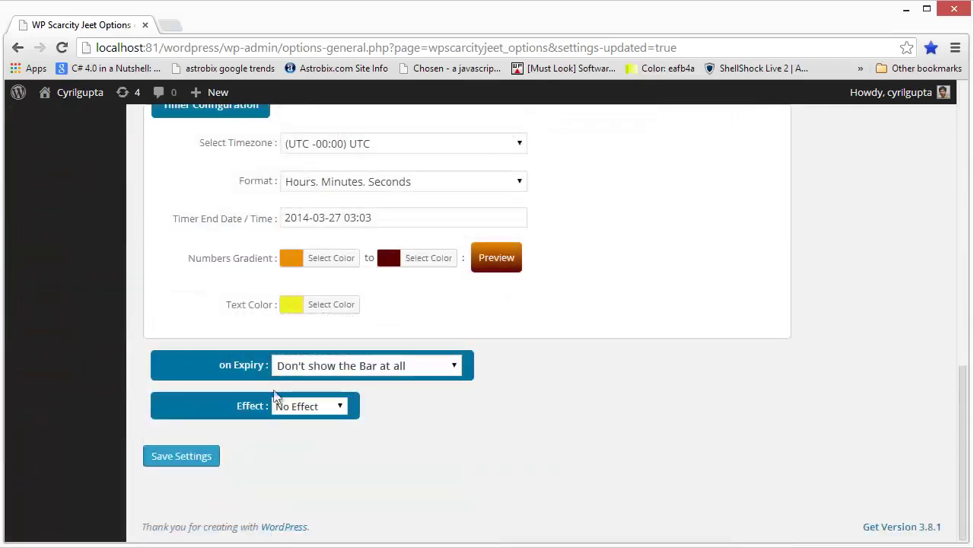
left_click(183, 459)
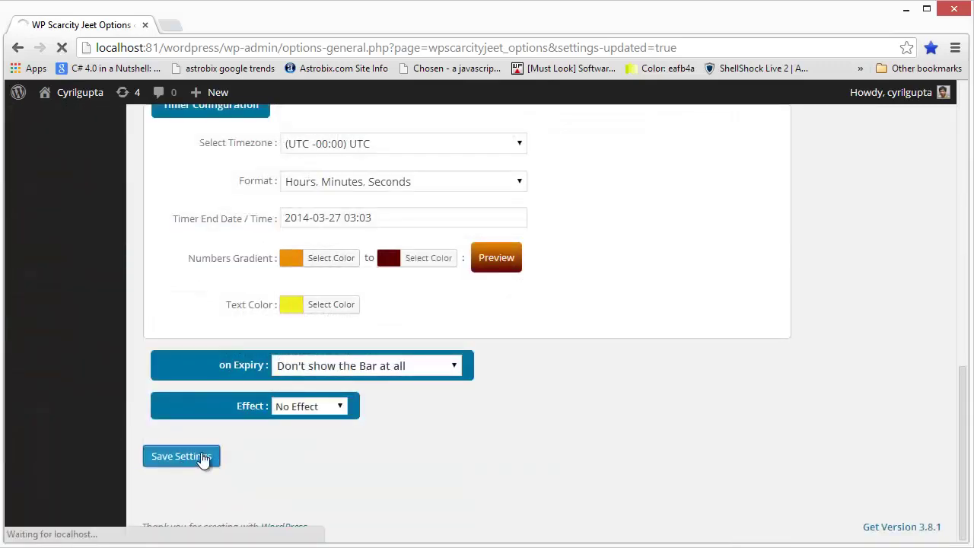
Step: Reload the blog page to check the countdown bar's gradient, and return to the plugin settings
key("alt+Tab")
key("F5")
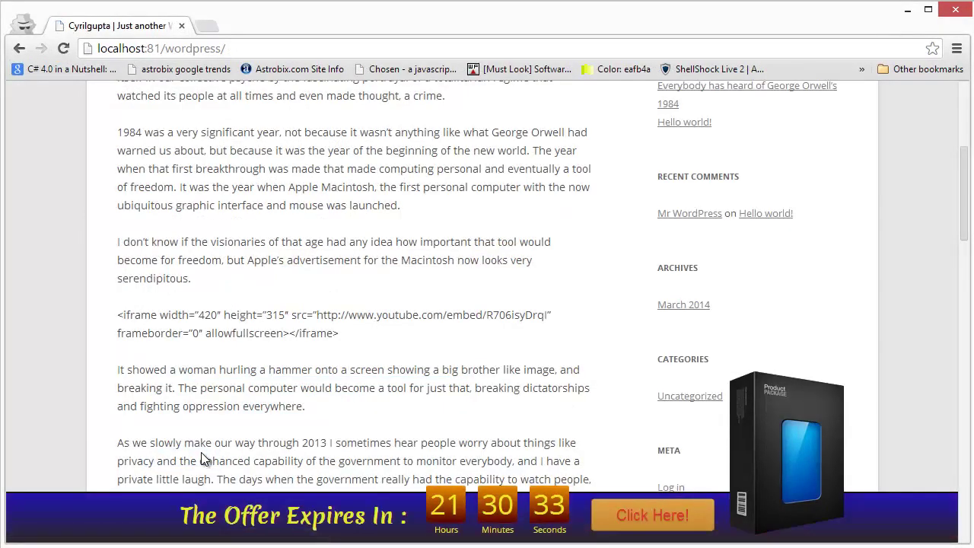
key("alt+Tab")
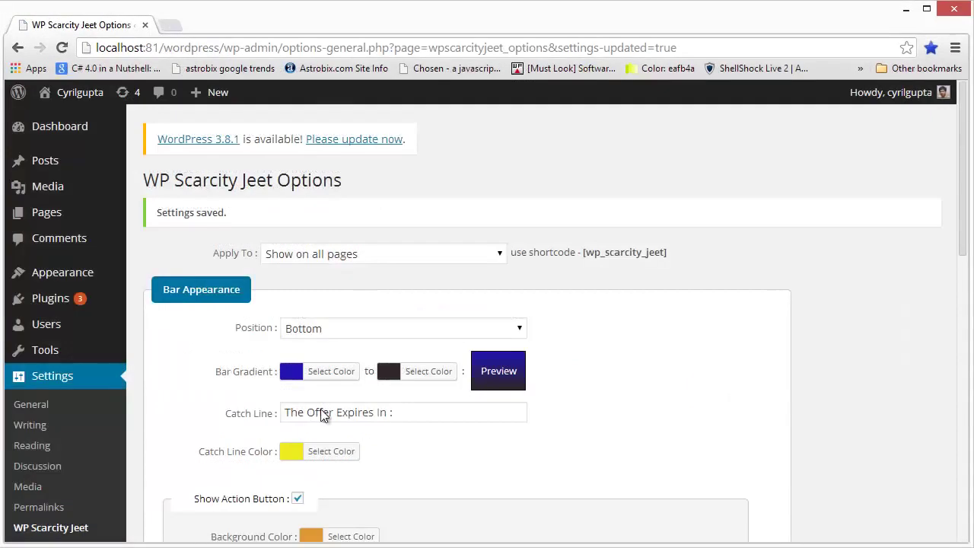
Step: Set the action button's Background Color to a darker red and save the plugin settings
scroll(320, 409, "down", 4)
left_click(312, 235)
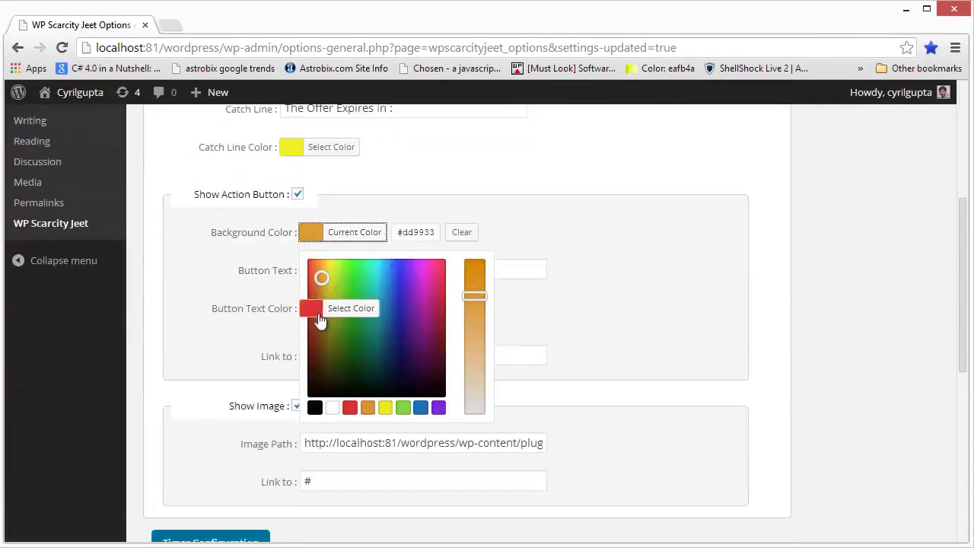
left_click_drag(319, 319, 308, 294)
left_click(402, 262)
left_click(311, 235)
scroll(258, 410, "down", 10)
left_click(200, 465)
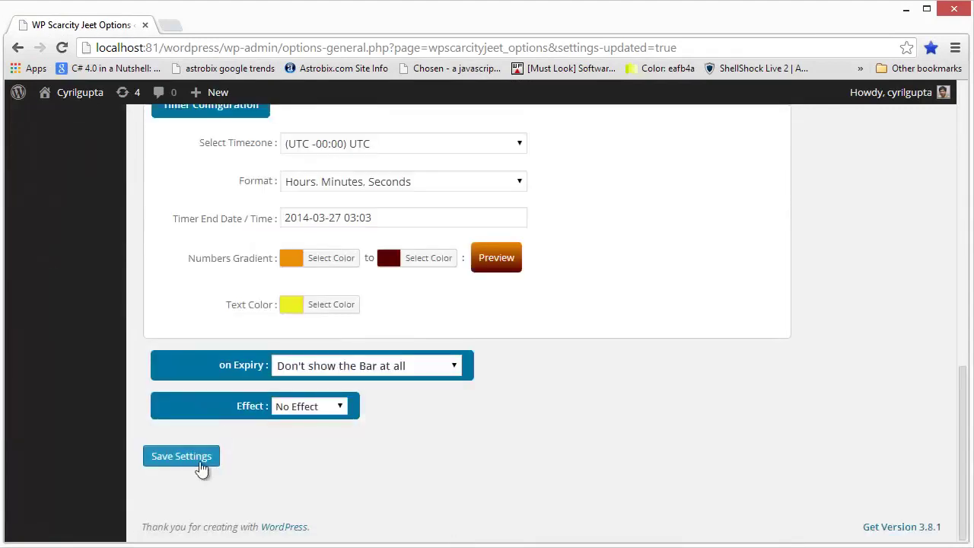
Step: Reload the blog page to check the action button's background color, and return to the plugin settings
key("alt+Tab")
key("F5")
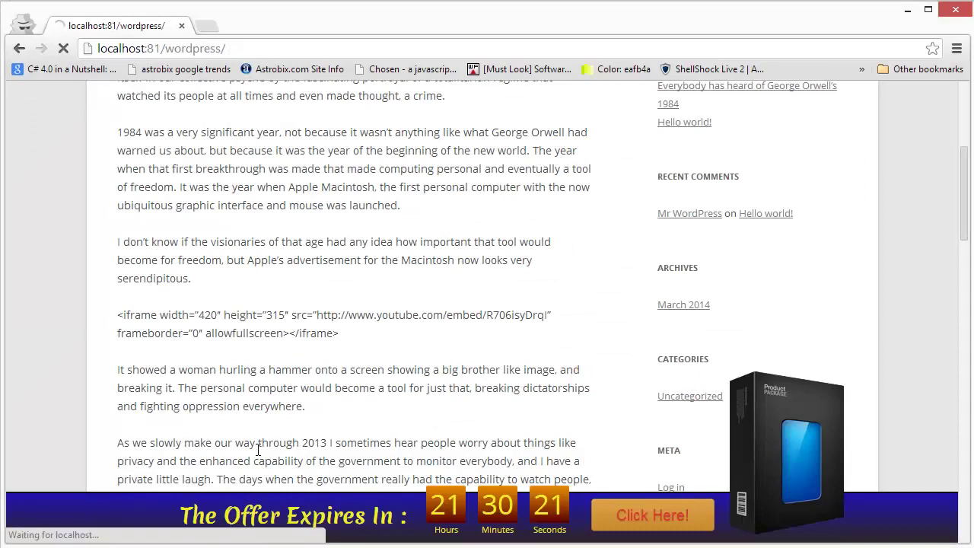
key("alt+Tab")
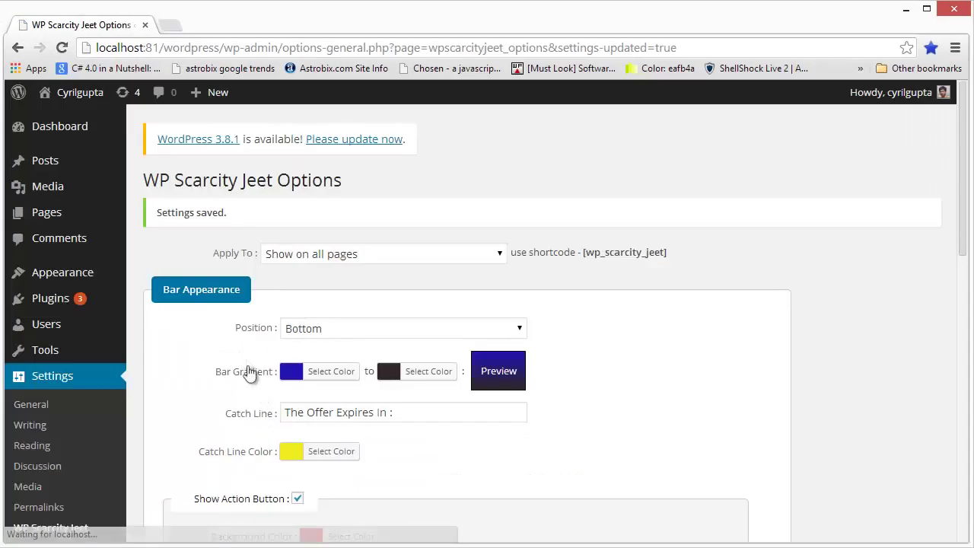
Step: Set the action button's Button Text Color to off-white #f4f4f4 and save the plugin settings
scroll(250, 370, "down", 4)
left_click(314, 319)
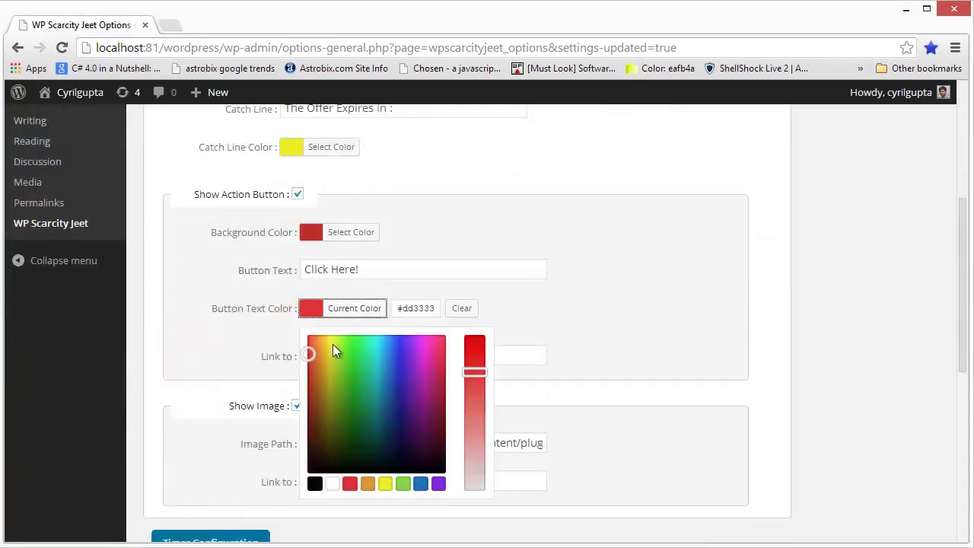
left_click(345, 342)
left_click(474, 372)
left_click_drag(487, 395, 476, 501)
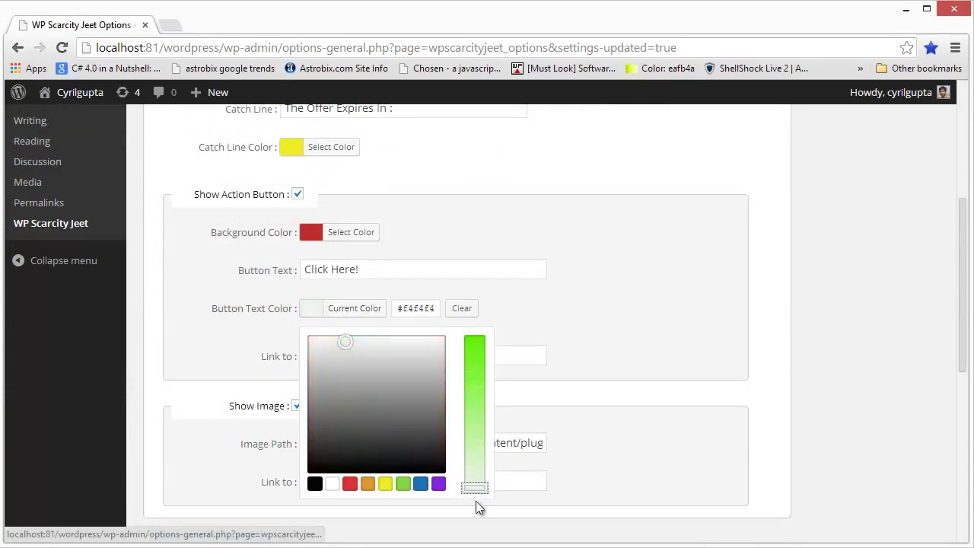
left_click(233, 449)
scroll(234, 449, "down", 5)
left_click(227, 455)
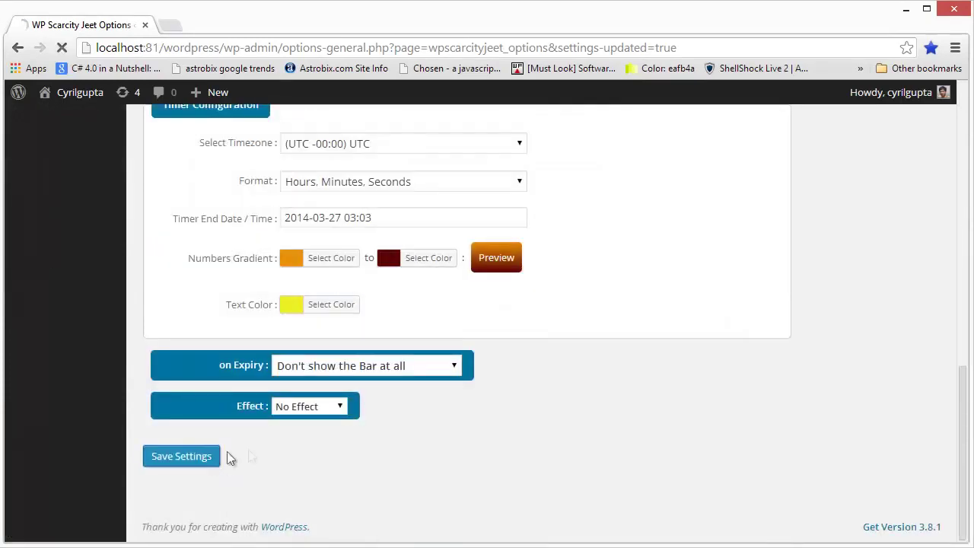
Step: Reload the blog page to check the action button's text color against its background, and return to the plugin settings
key("alt+Tab")
key("F5")
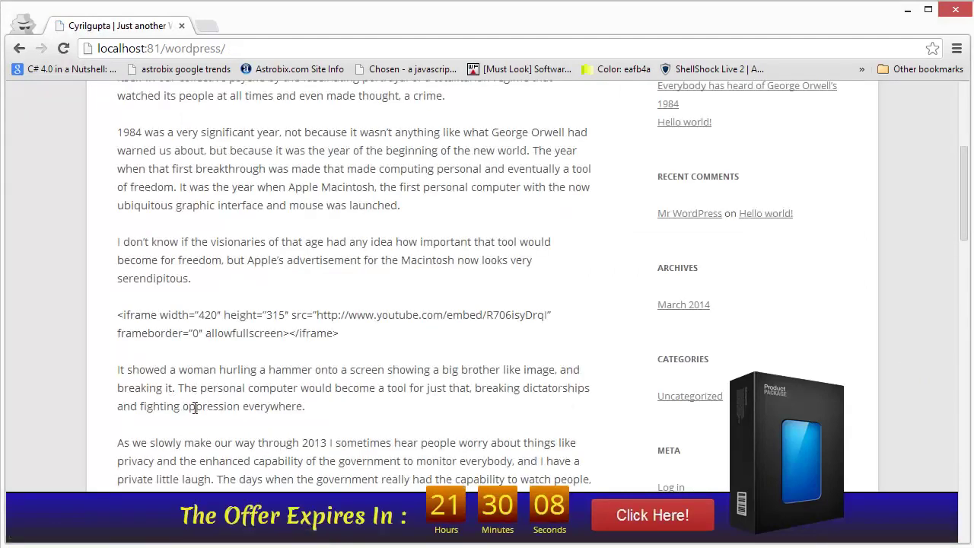
key("alt+Tab")
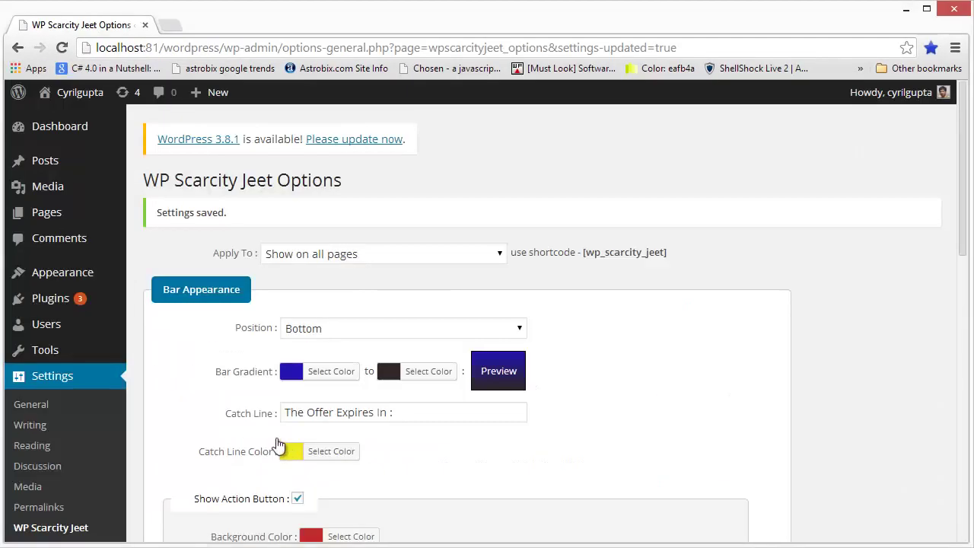
key("alt+Tab")
key("alt+Tab")
Step: Set the bar's Effect to Slide In and save the plugin settings
scroll(306, 413, "down", 8)
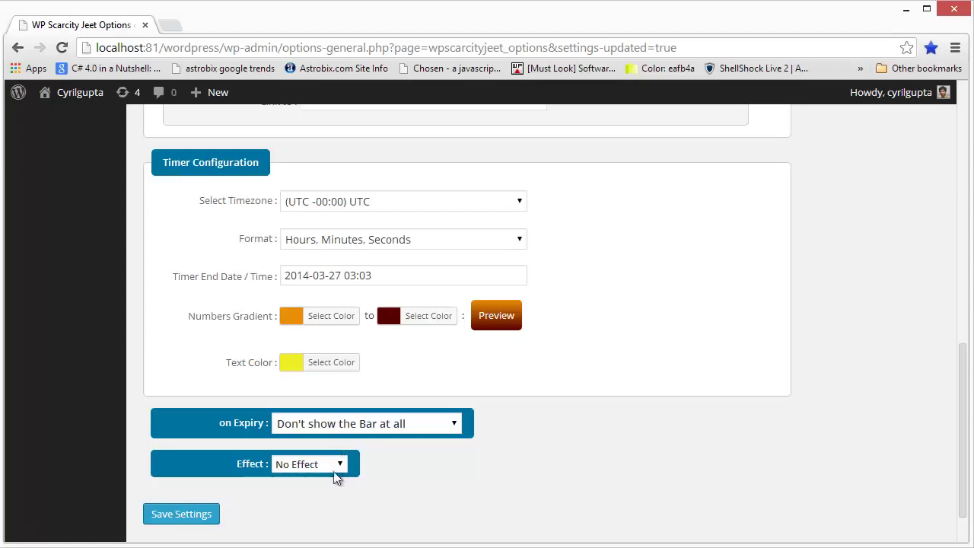
left_click(335, 467)
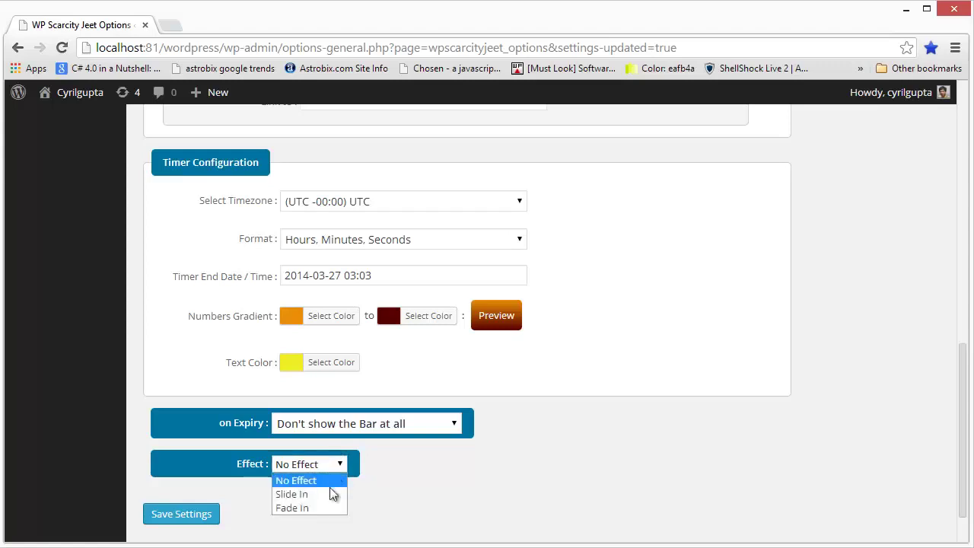
left_click(332, 494)
scroll(434, 474, "down", 2)
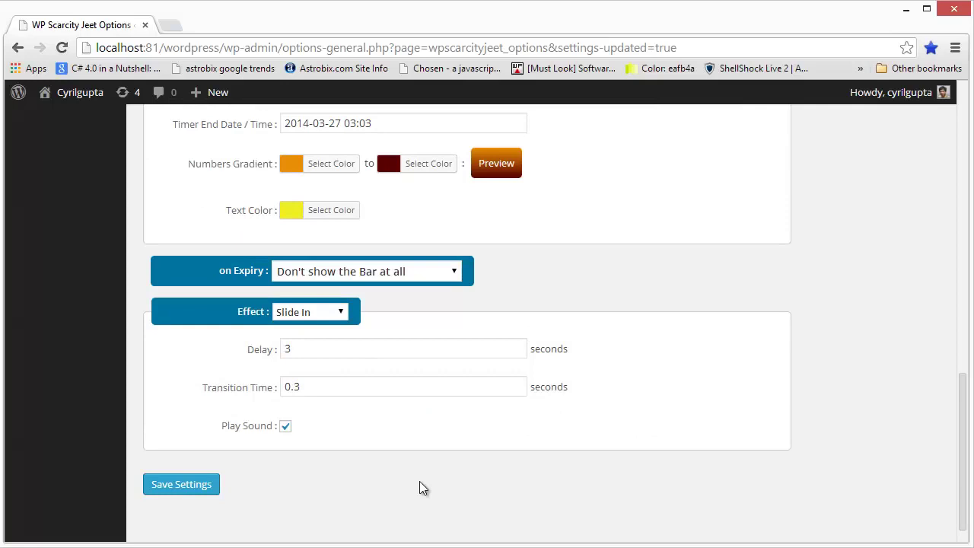
left_click(317, 313)
left_click(311, 341)
double_click(308, 349)
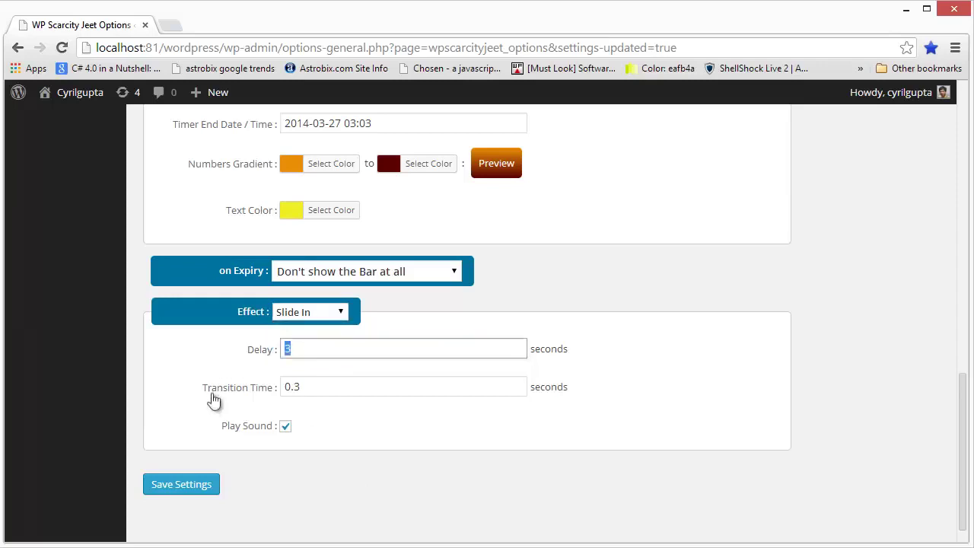
double_click(322, 388)
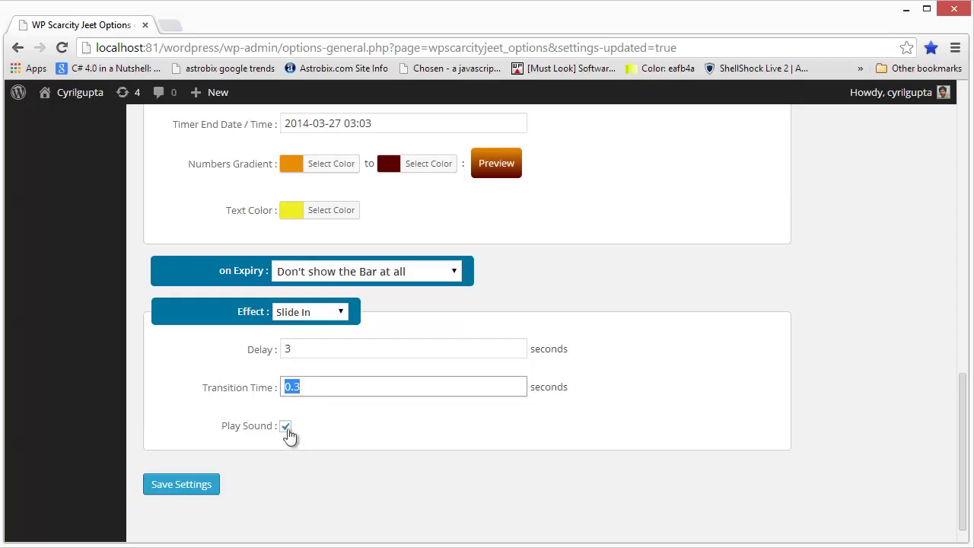
left_click(204, 500)
Step: Reload the blog page to watch the bar's slide-in effect, and return to the plugin settings
key("alt+Tab")
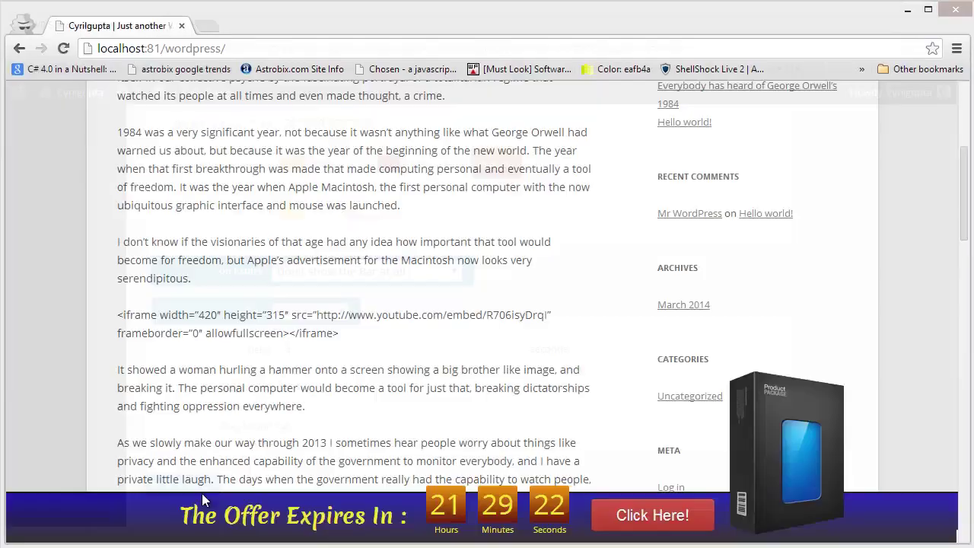
key("F5")
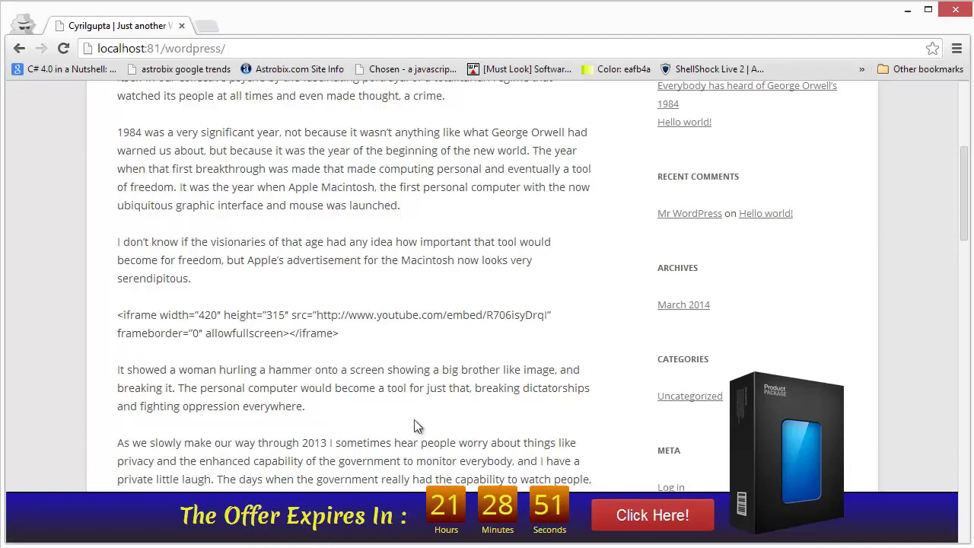
key("alt+Tab")
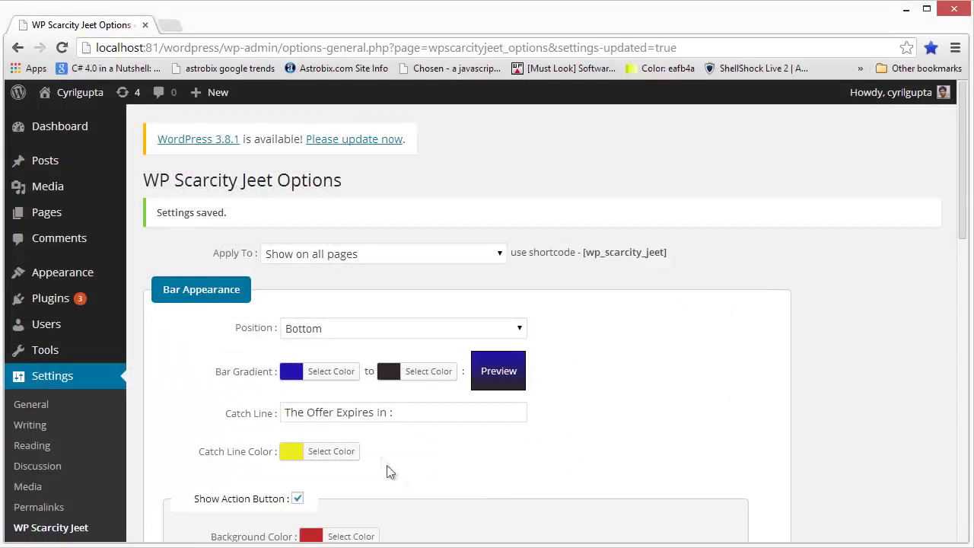
Step: Set the Slide In effect's Transition Time to 1 second and save the plugin settings
scroll(385, 464, "down", 9)
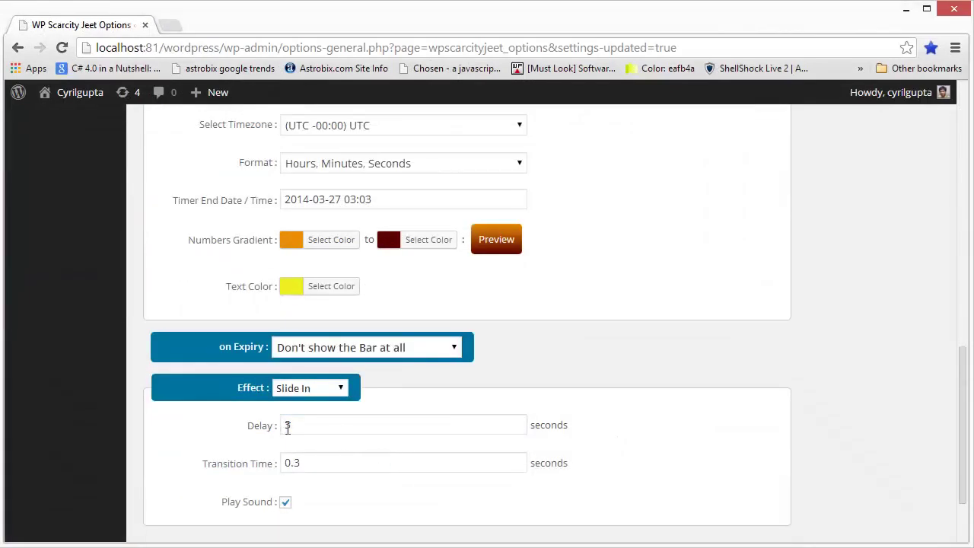
left_click_drag(335, 463, 276, 457)
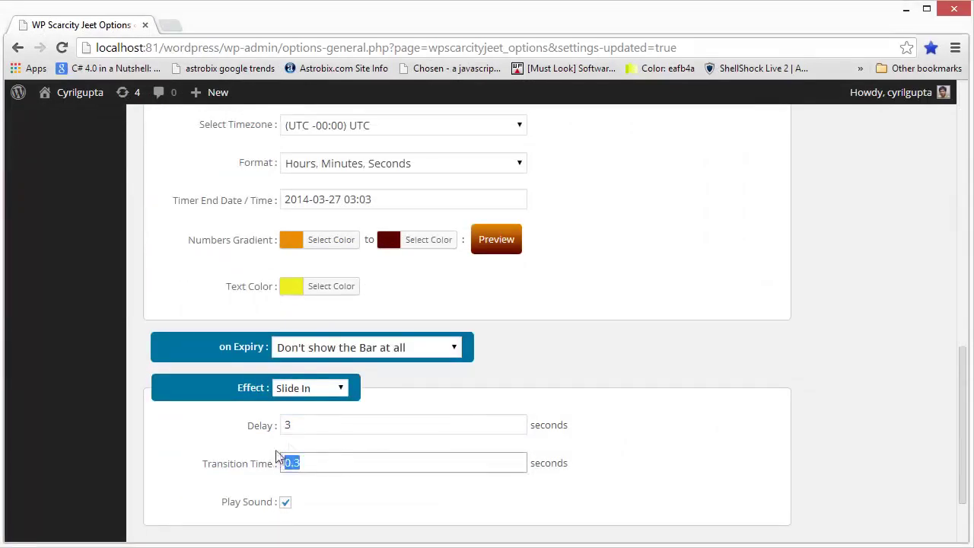
key("shift+Tab")
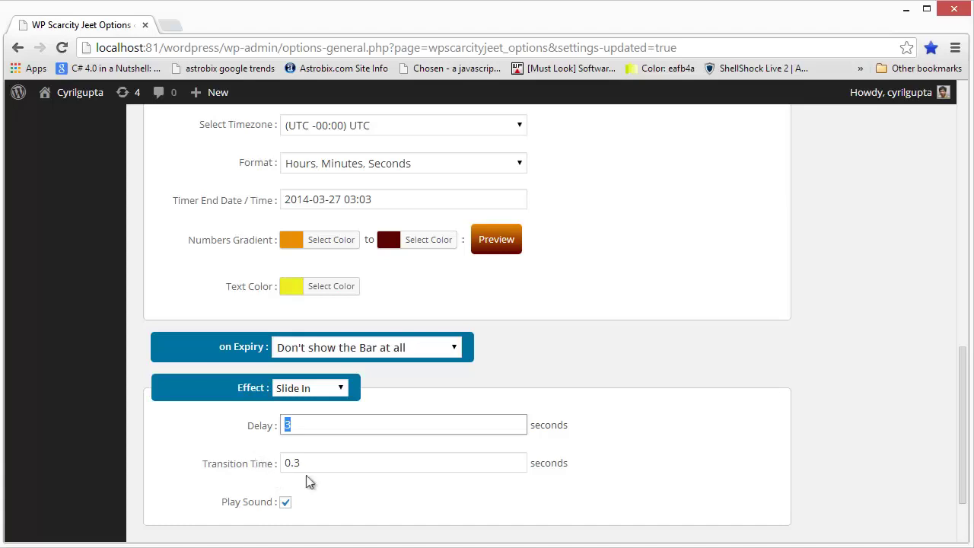
scroll(281, 447, "down", 2)
left_click(310, 361)
left_click_drag(309, 359, 276, 369)
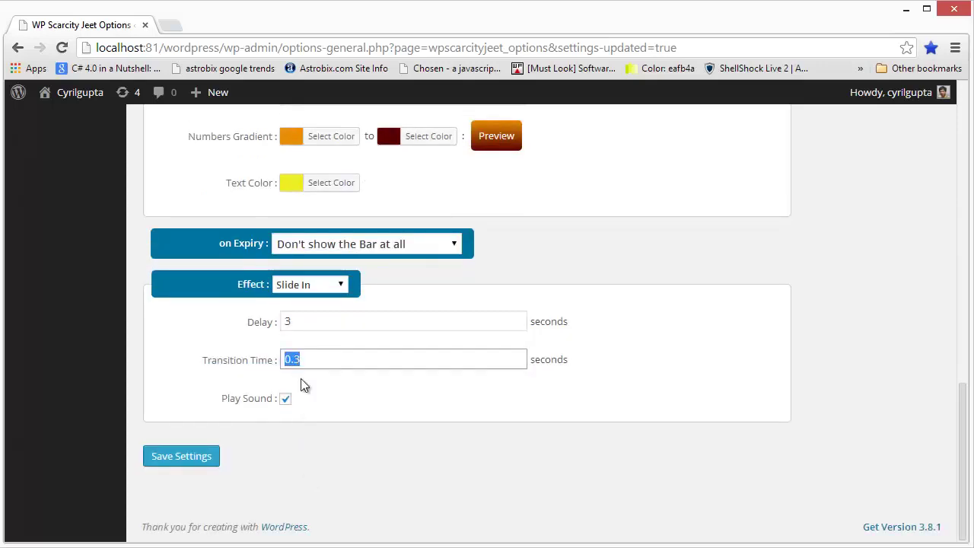
type("1")
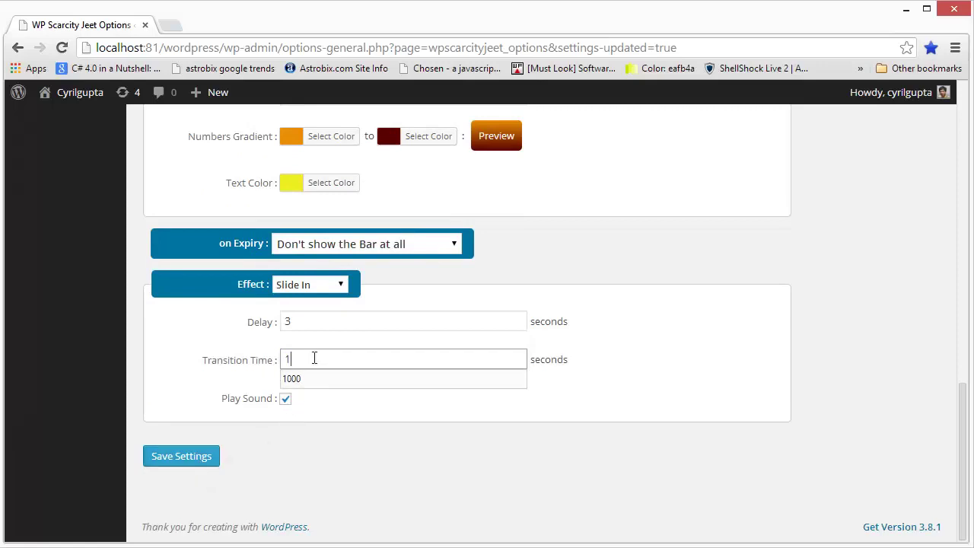
left_click(191, 459)
Step: Reload the blog page to check the bar's slide-in with the new transition time
key("alt+Tab")
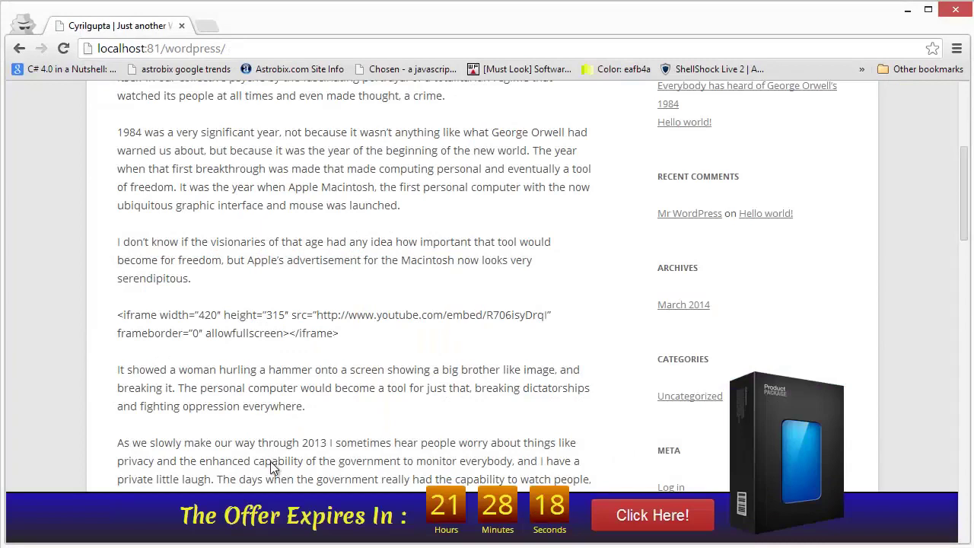
key("F5")
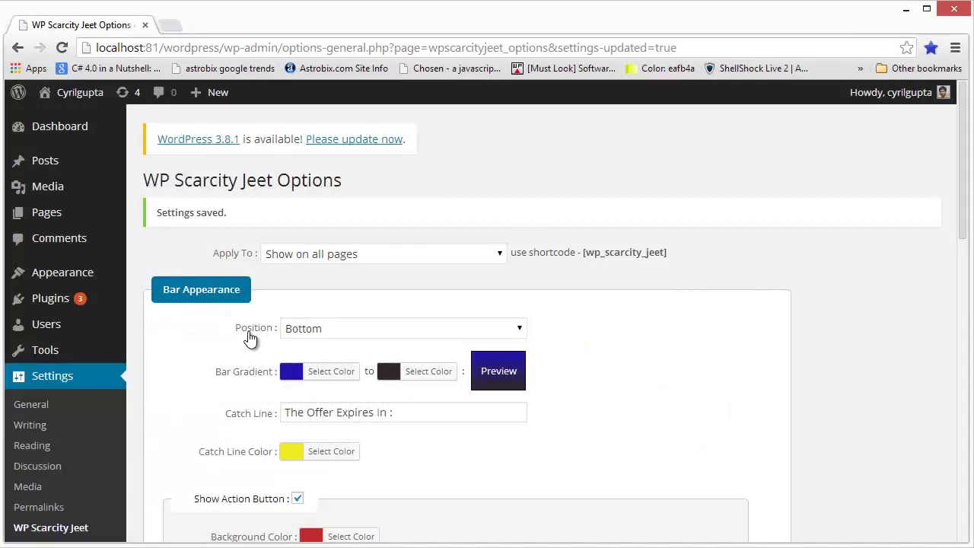
Step: Set the bar's Effect to Fade In and save the plugin settings
scroll(248, 334, "down", 8)
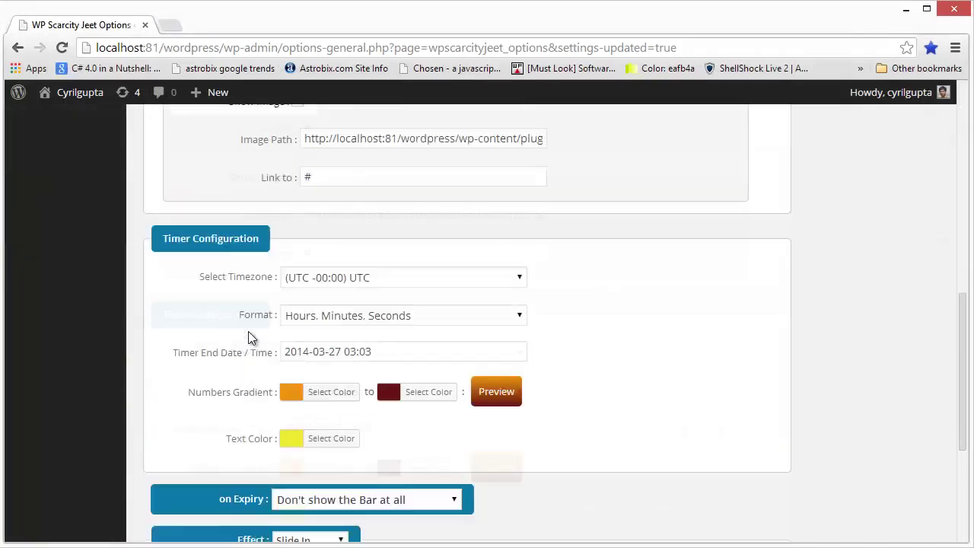
scroll(249, 336, "down", 3)
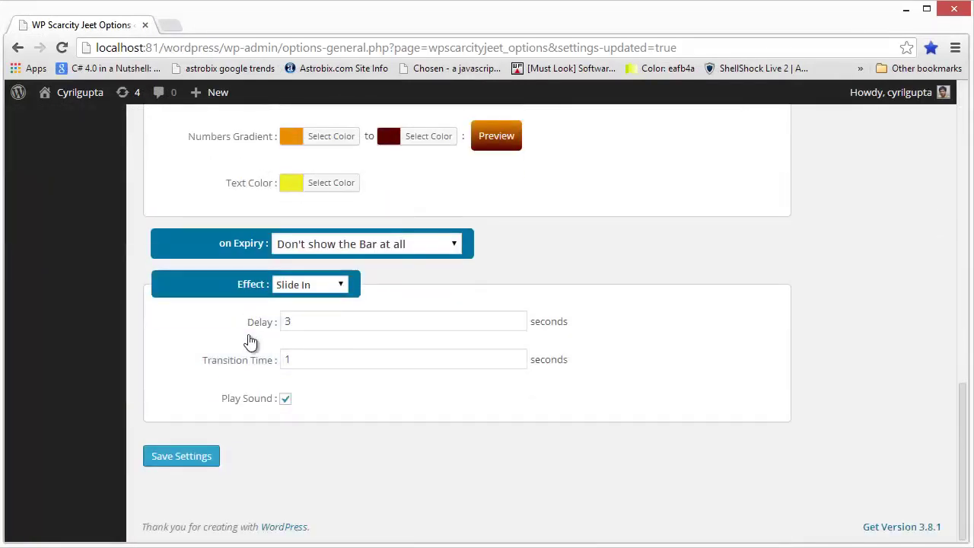
left_click(312, 293)
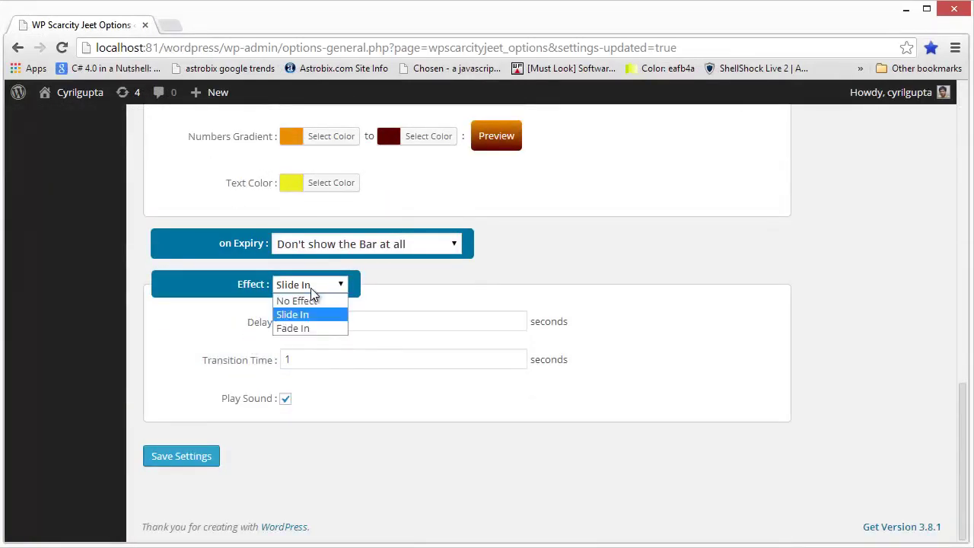
left_click(312, 327)
left_click(191, 464)
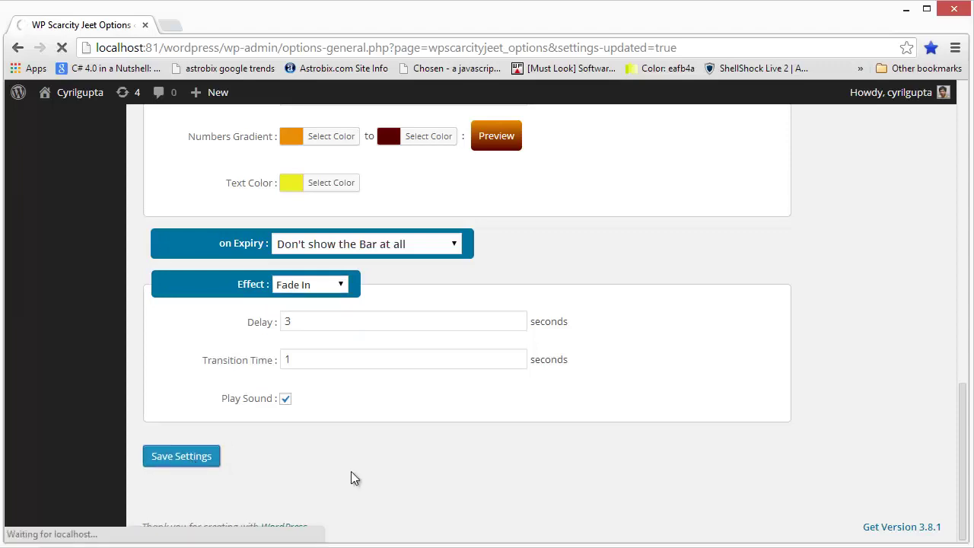
Step: Switch to the blog page and reload it to check the bar's fade-in effect
key("alt+Tab")
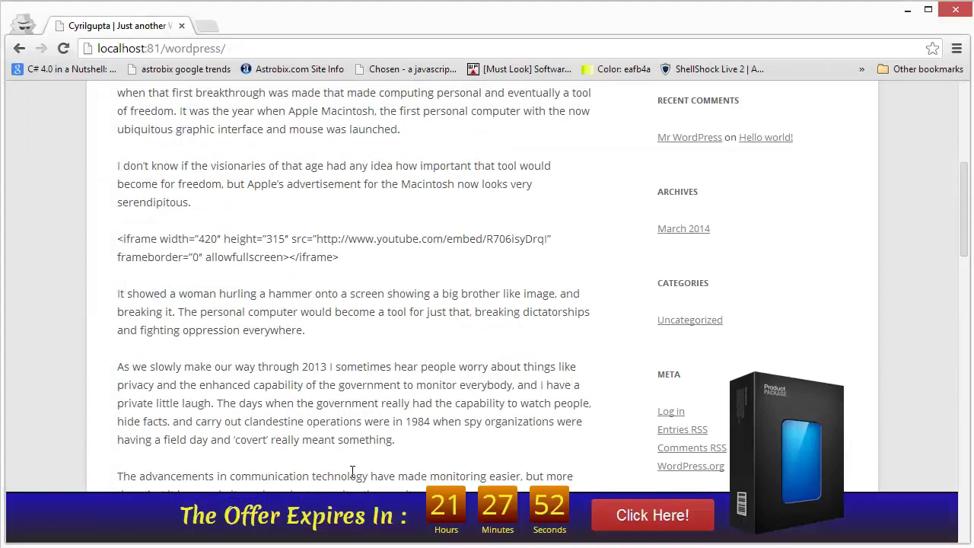
key("F5")
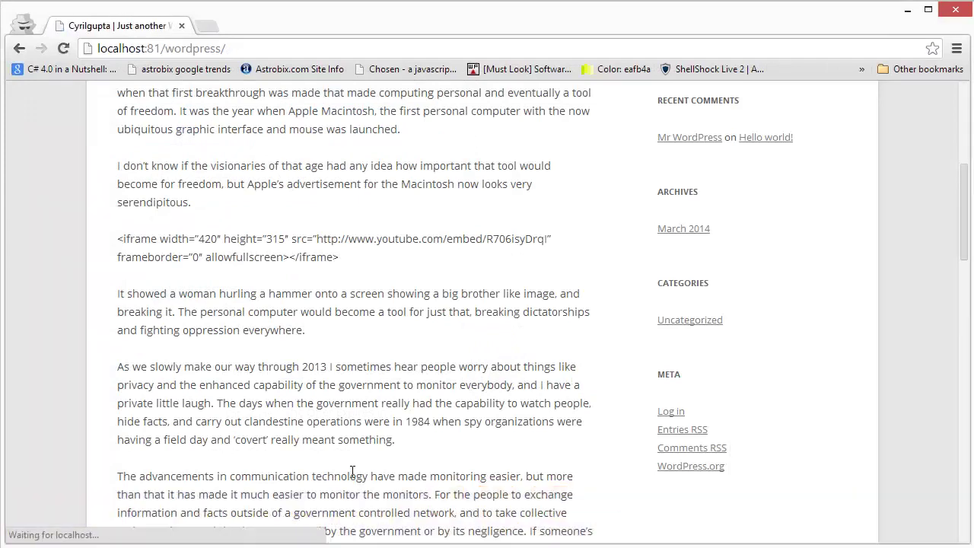